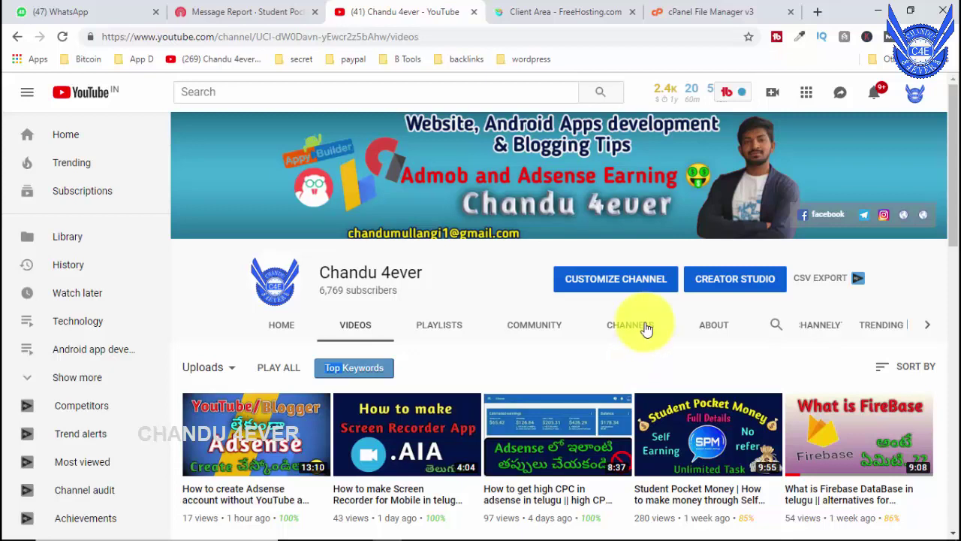
Open the ads text file stored on the desktop to view its publisher line.
left_click(627, 534)
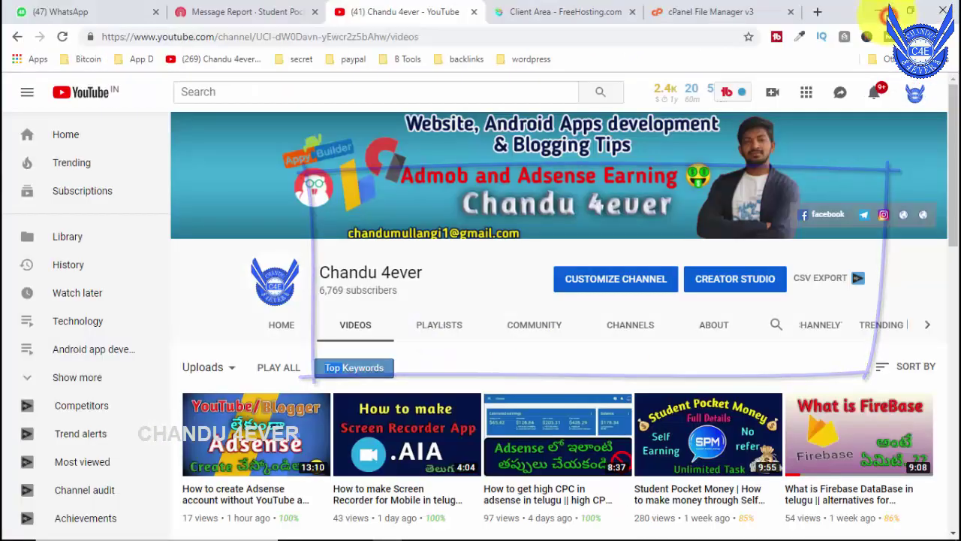
left_click(875, 10)
double_click(827, 249)
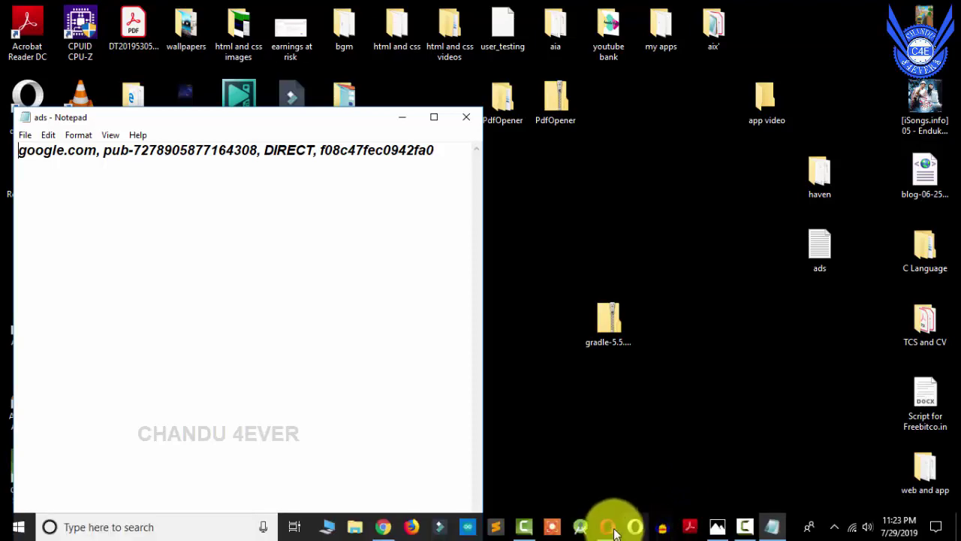
Switch to Opera and review the Ads.txt guide's file creation, publisher ID and FAQ sections, then return to Google AdSense.
left_click(608, 526)
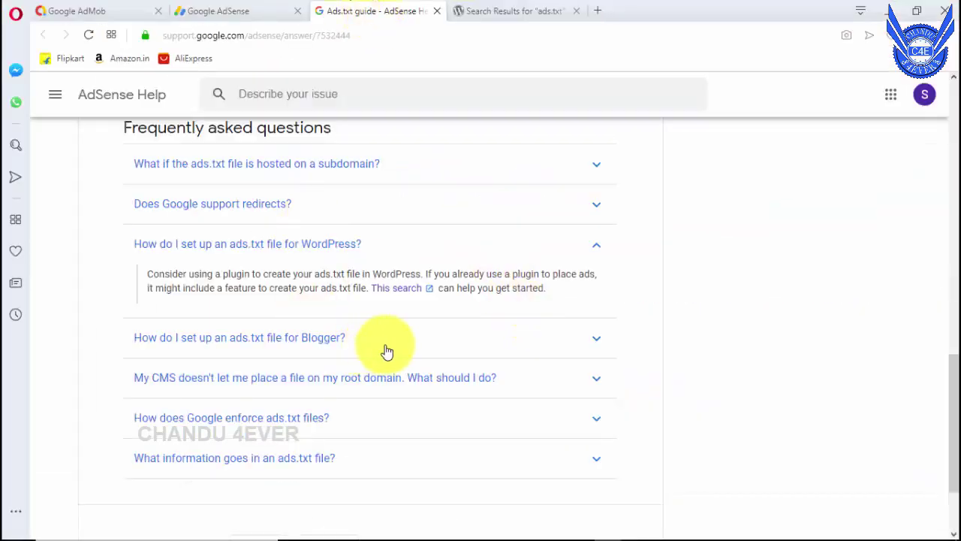
scroll(453, 348, "up", 1)
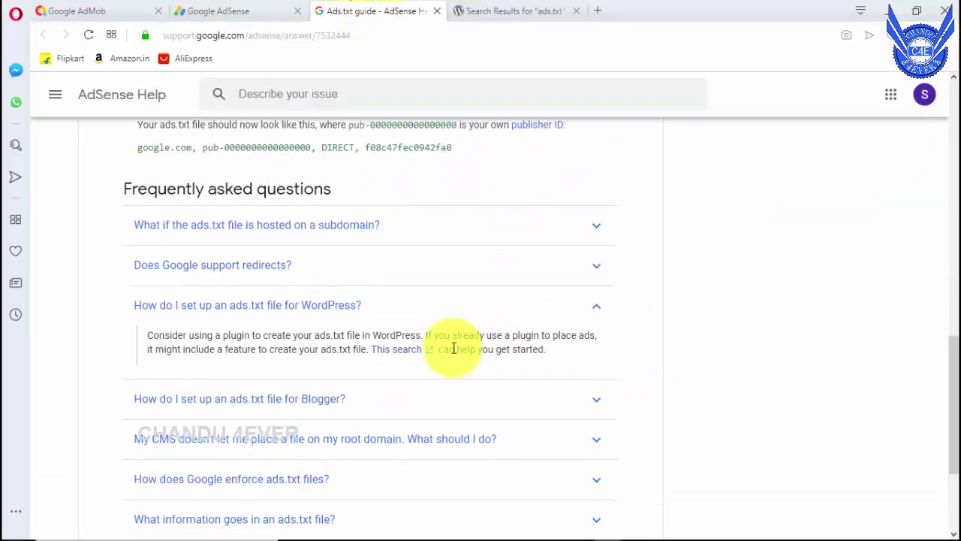
scroll(456, 347, "up", 7)
scroll(459, 340, "down", 4)
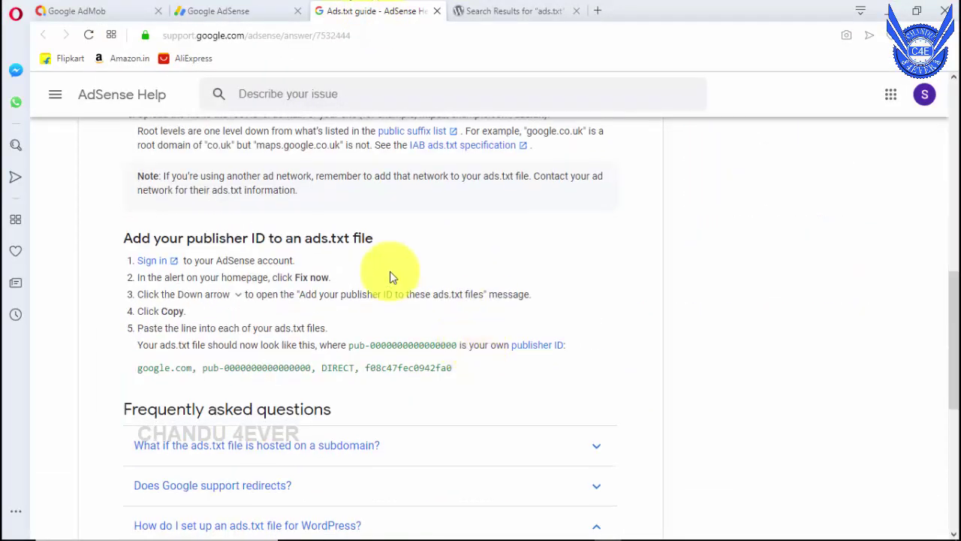
scroll(461, 326, "down", 5)
scroll(467, 333, "up", 8)
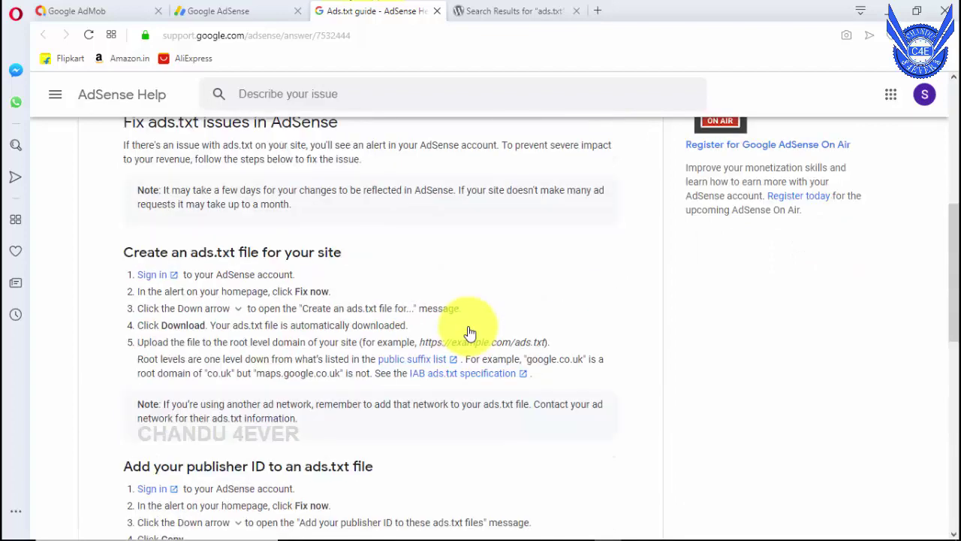
scroll(468, 330, "up", 3)
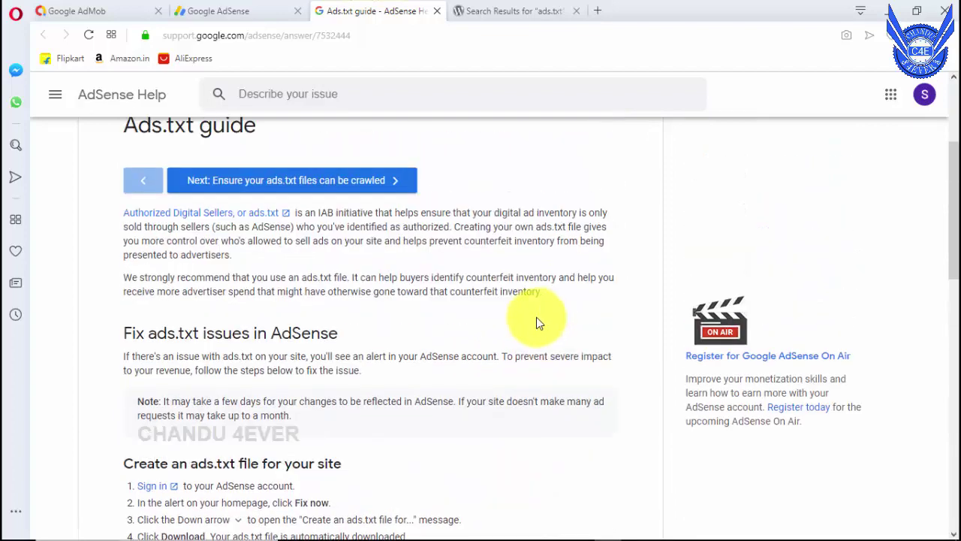
scroll(606, 368, "down", 6)
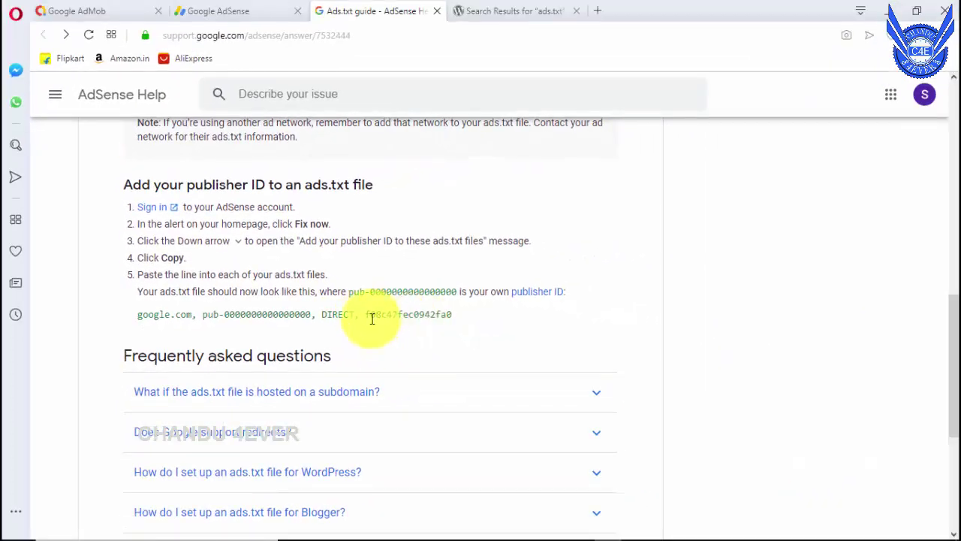
left_click(222, 13)
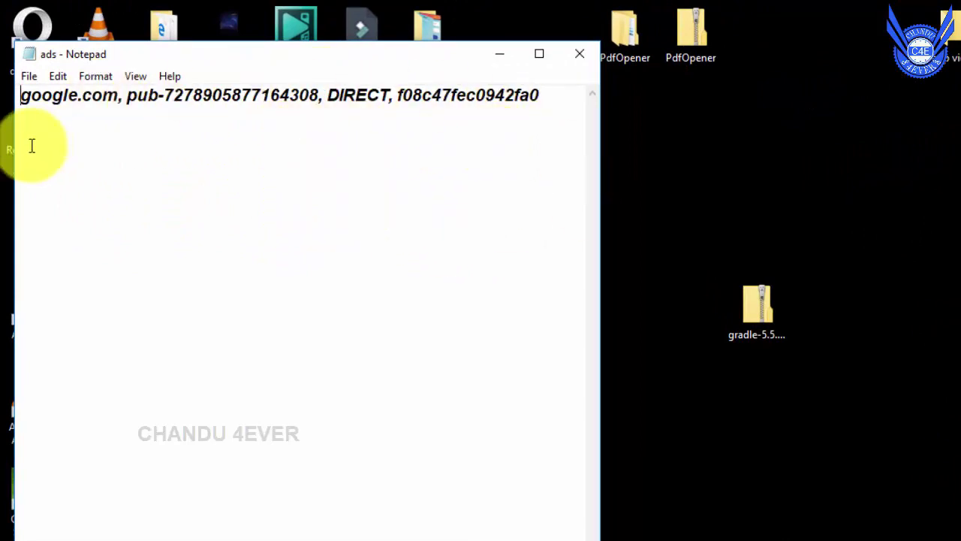
left_click(30, 79)
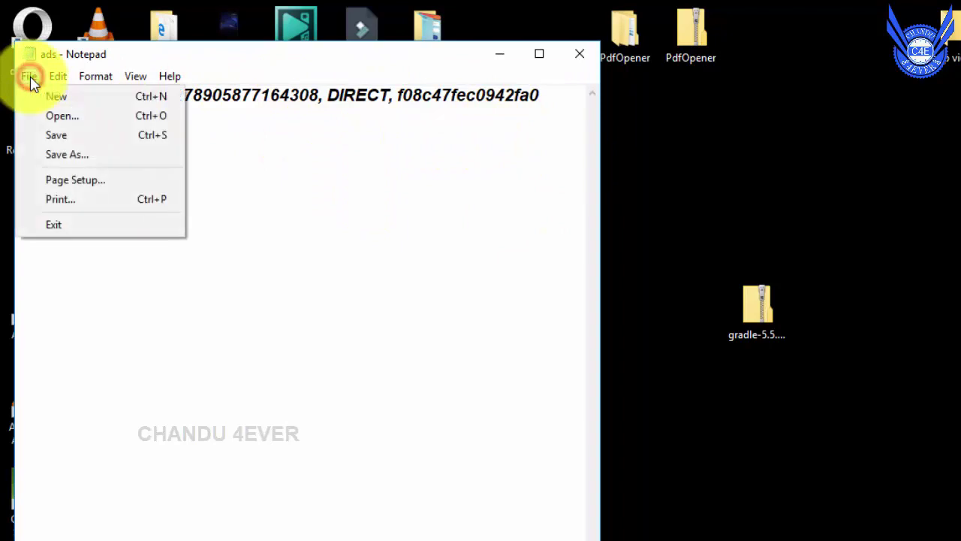
left_click(60, 156)
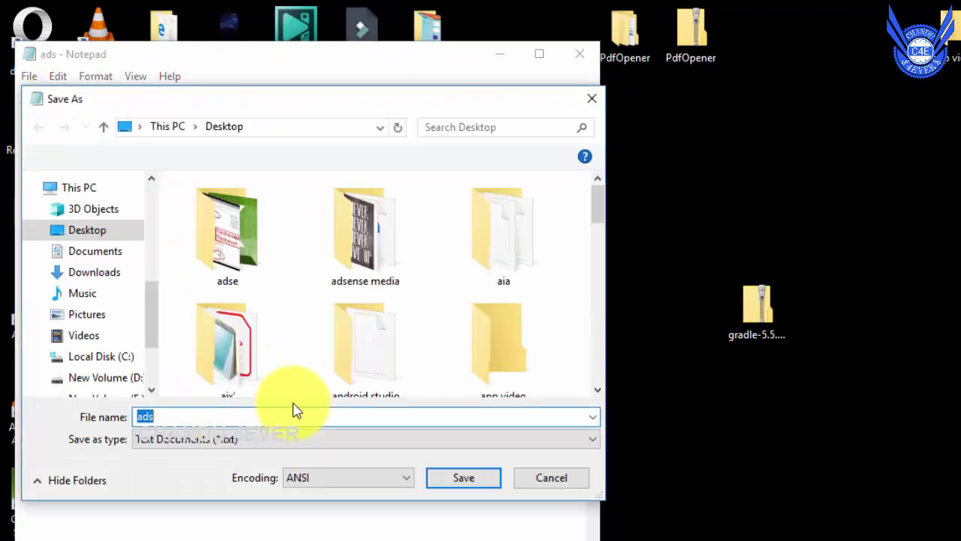
left_click(171, 417)
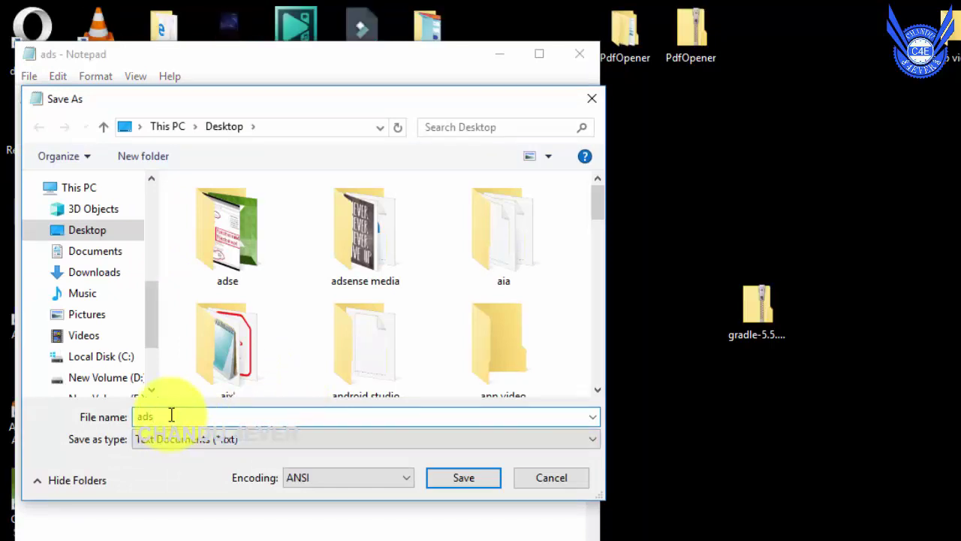
type(".txt")
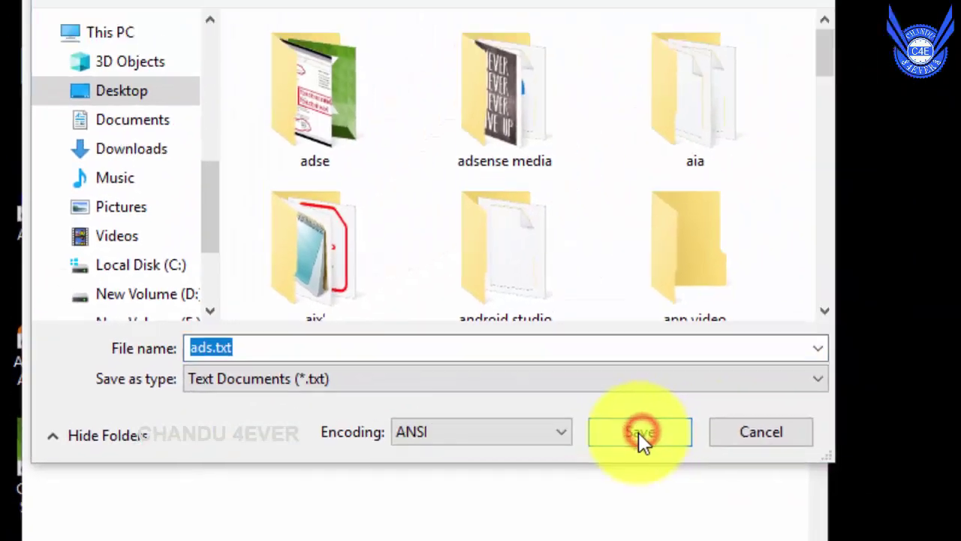
left_click(639, 434)
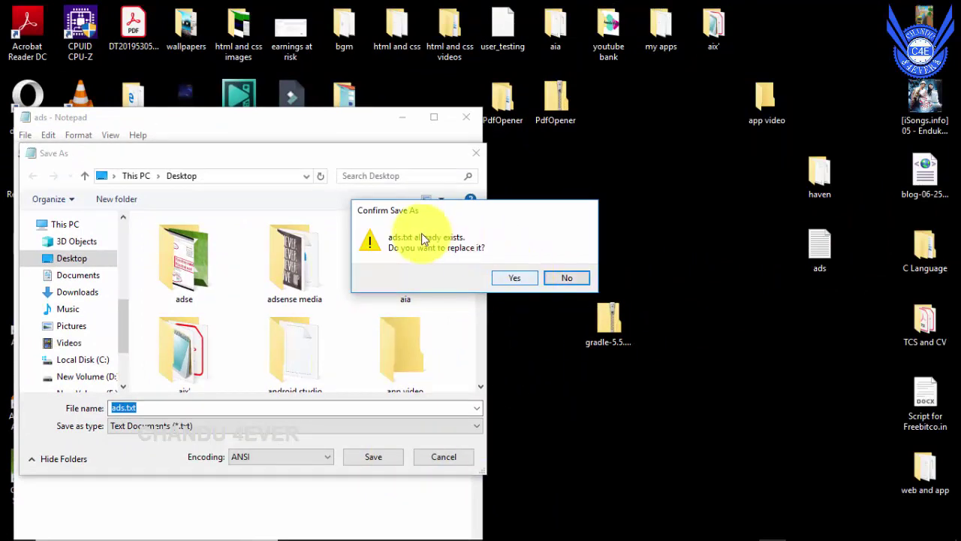
left_click(567, 278)
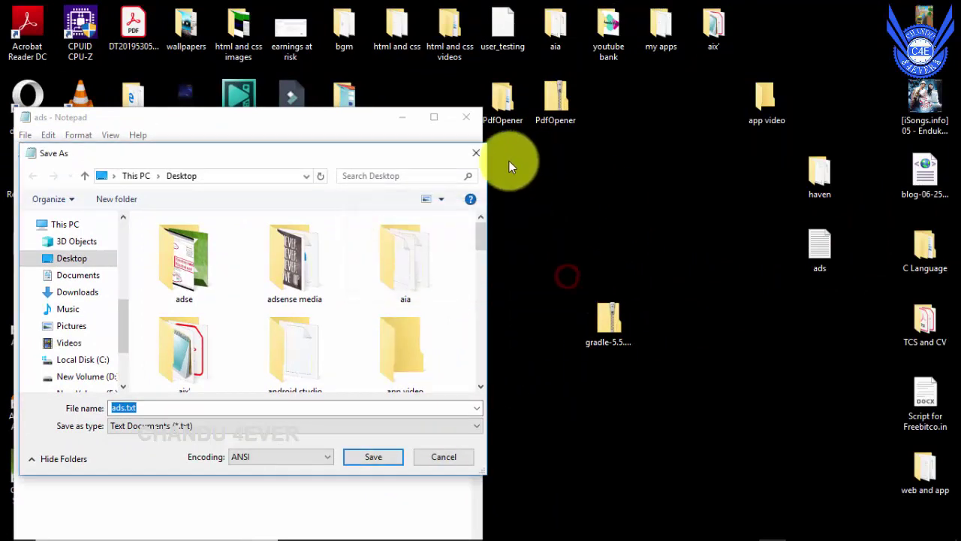
left_click(477, 156)
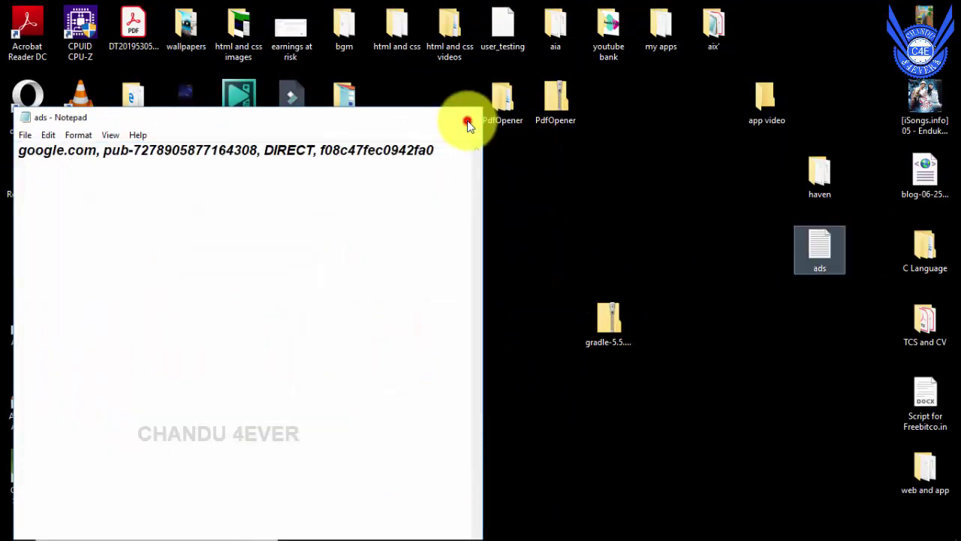
Close the ads file and check its full file name in the detailed file properties.
left_click(466, 119)
right_click(811, 251)
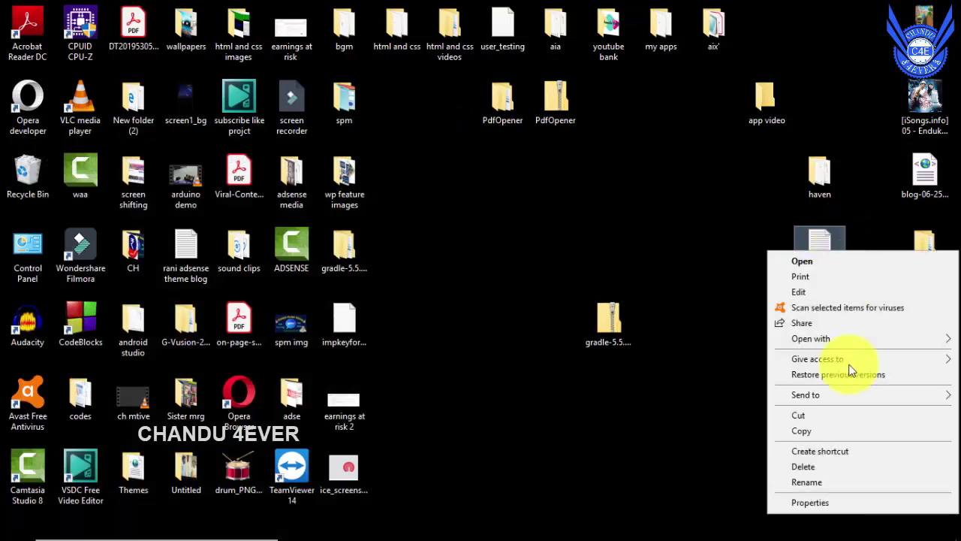
left_click(833, 500)
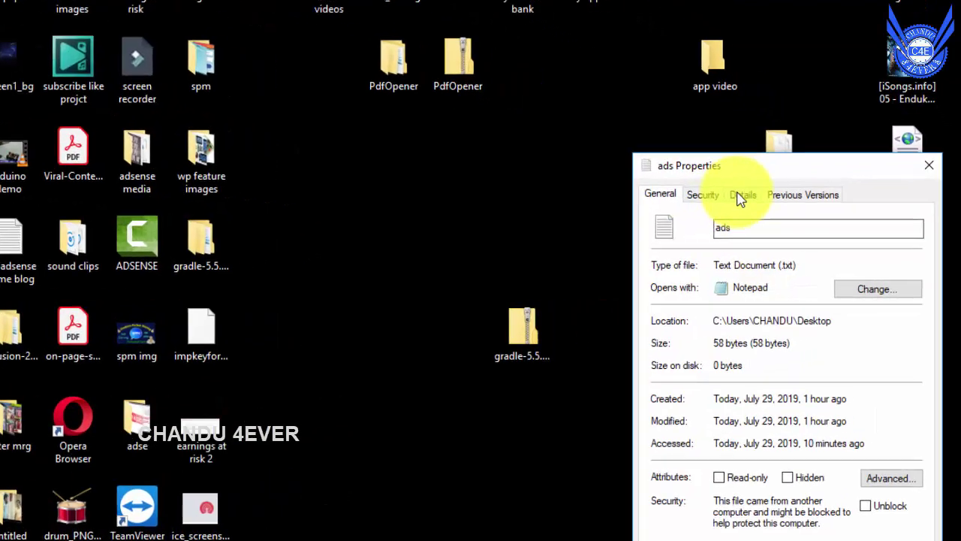
left_click(784, 208)
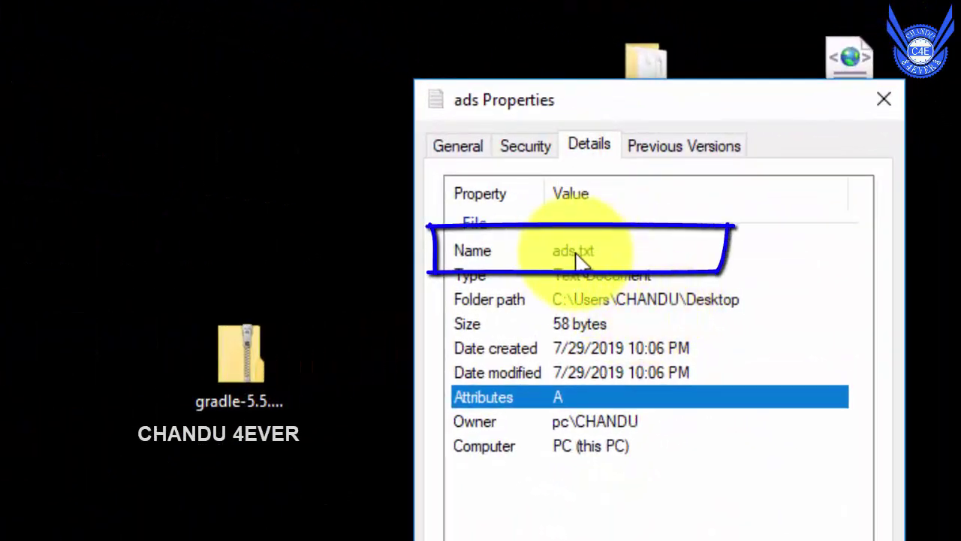
left_click(878, 104)
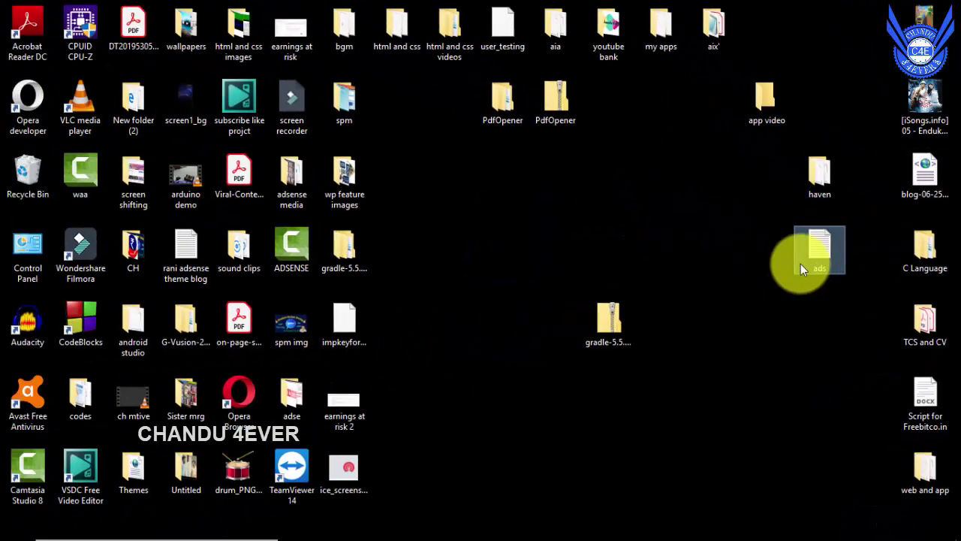
Switch to Opera and look over the AdSense ads.txt alert and the WordPress plugin results for ads.txt.
mouse_move(644, 525)
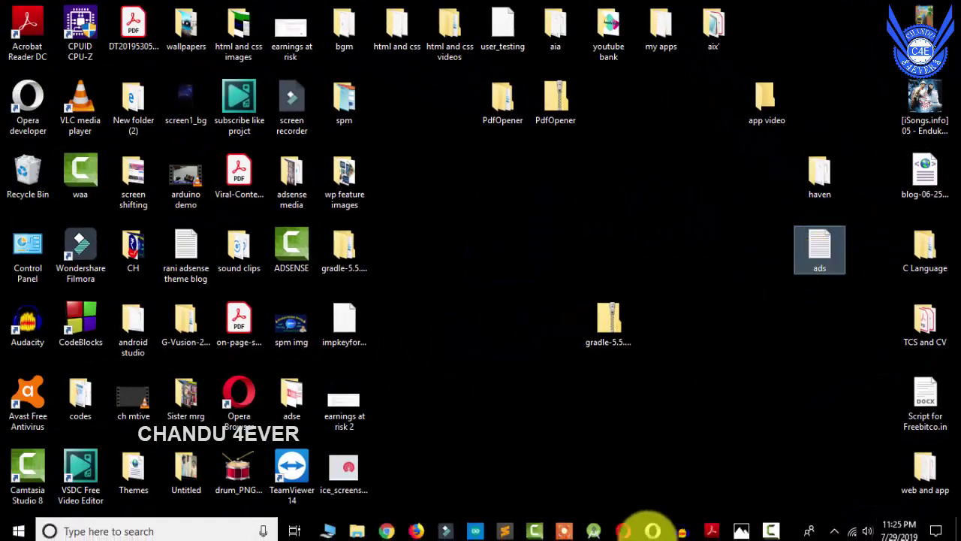
left_click(622, 525)
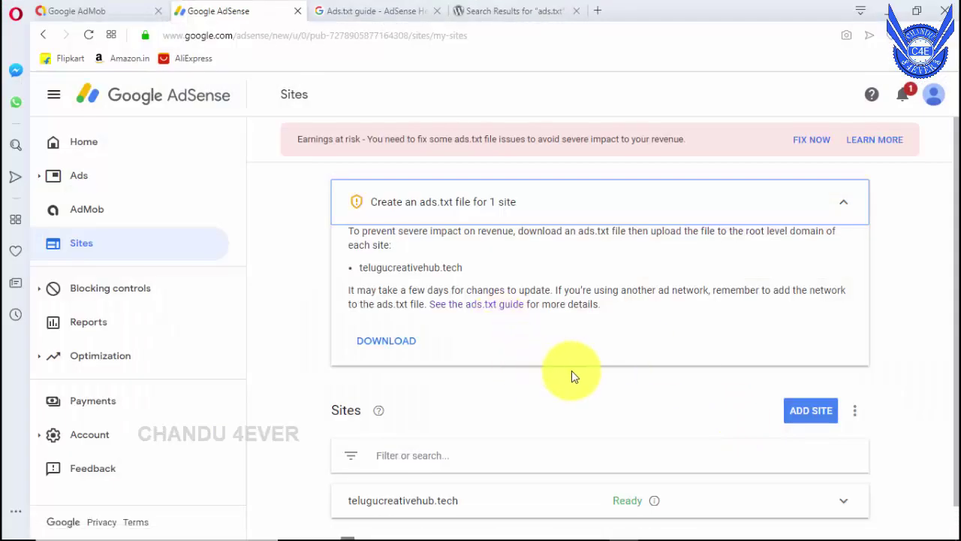
left_click(488, 9)
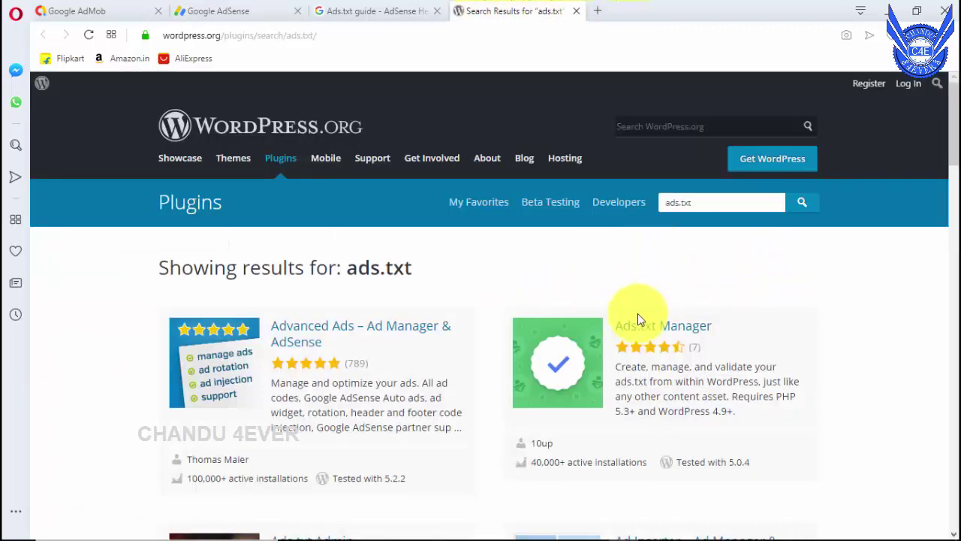
scroll(696, 292, "down", 2)
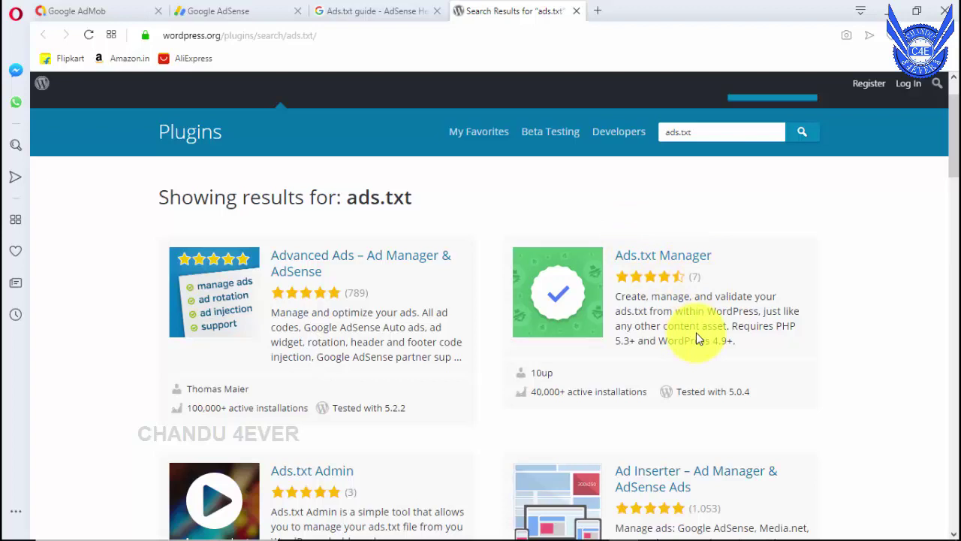
Load telugucreativehub.tech/ads.txt in a new browser tab to check the live file.
left_click(598, 13)
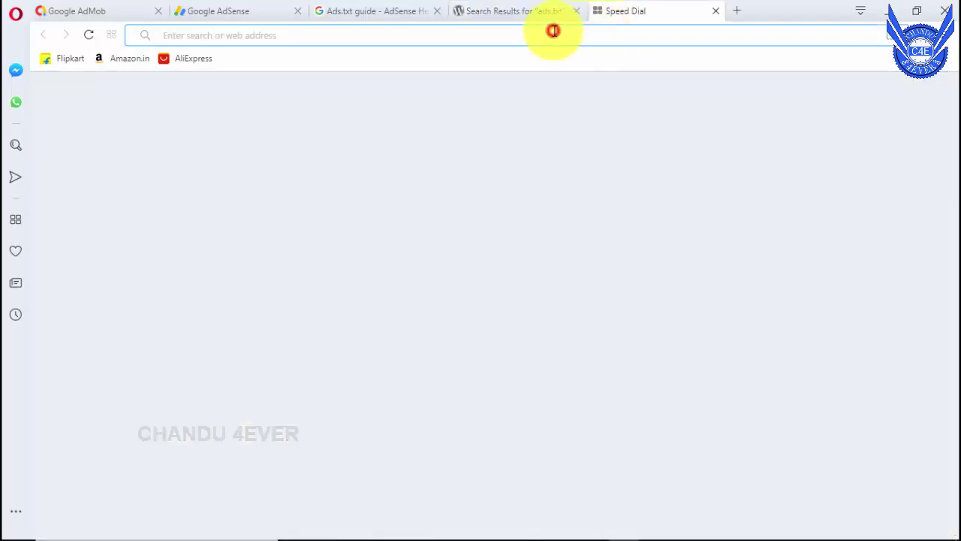
left_click(553, 31)
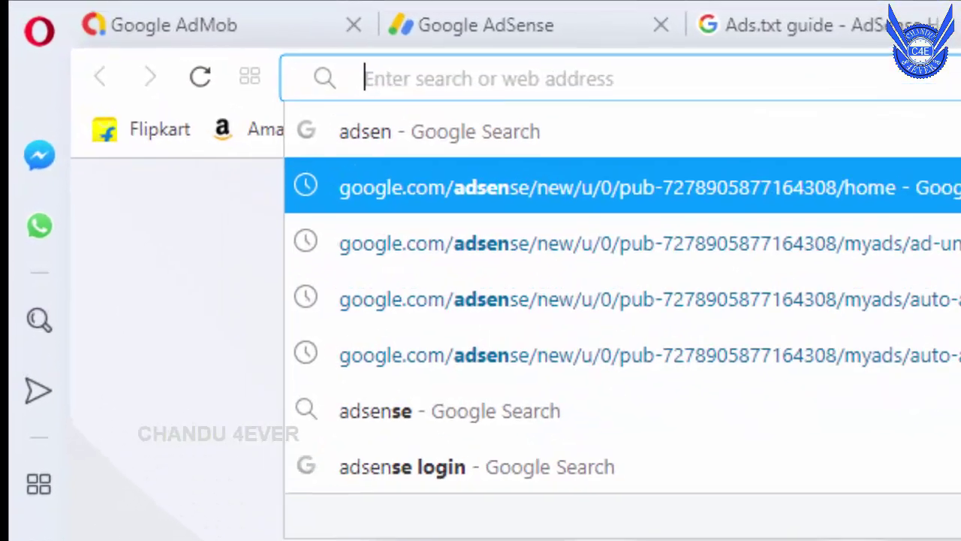
type("telugu")
key("Right")
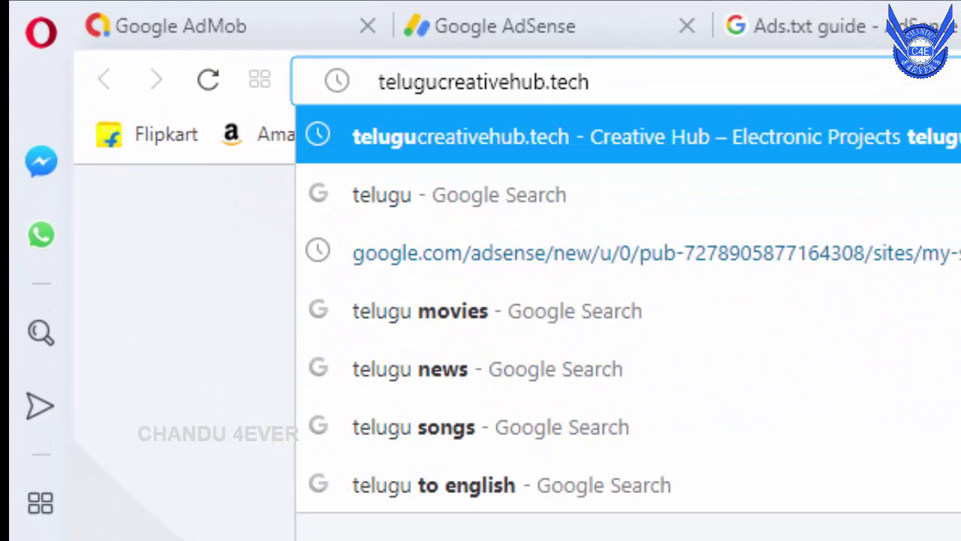
type("/ads")
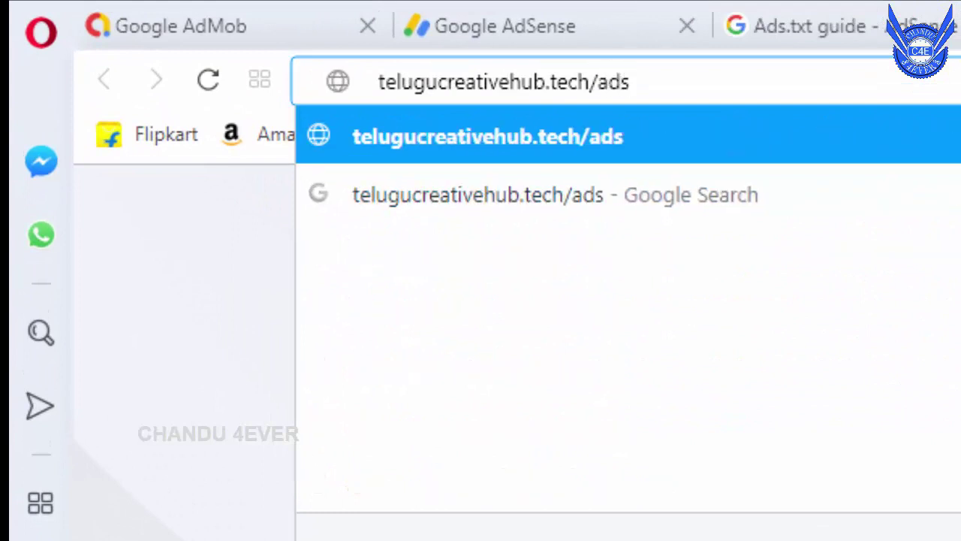
type(".txt")
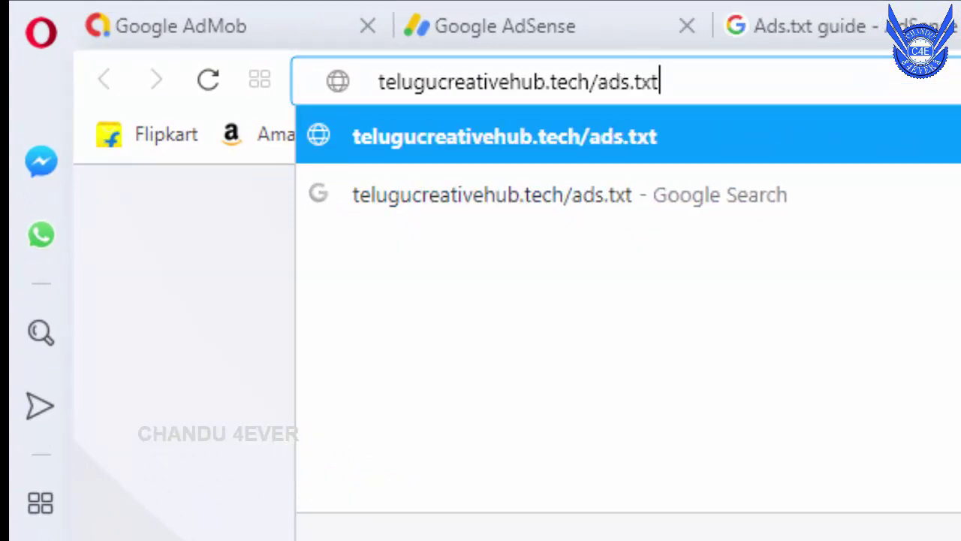
key("Return")
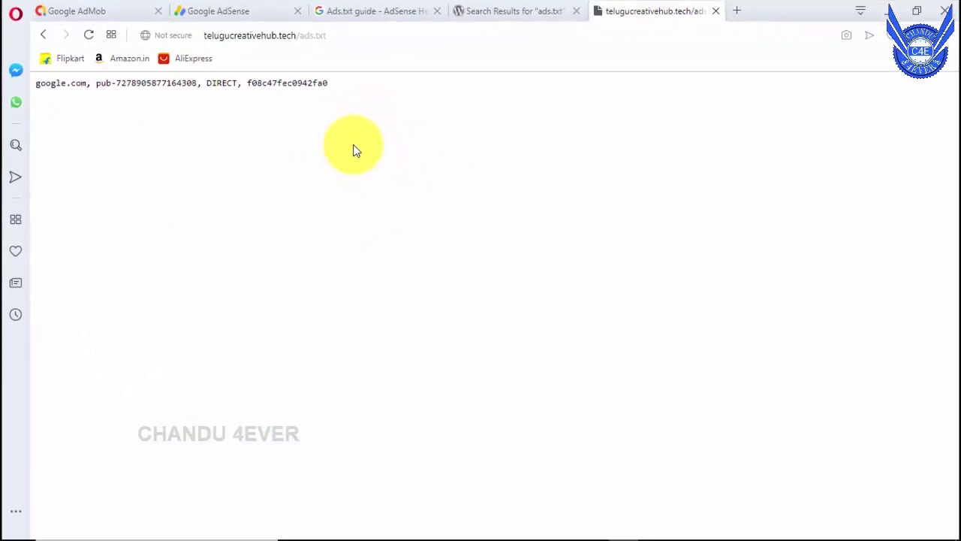
Review the WordPress plugin results and the live ads.txt page again, and return to the AdSense Sites page.
left_click(217, 11)
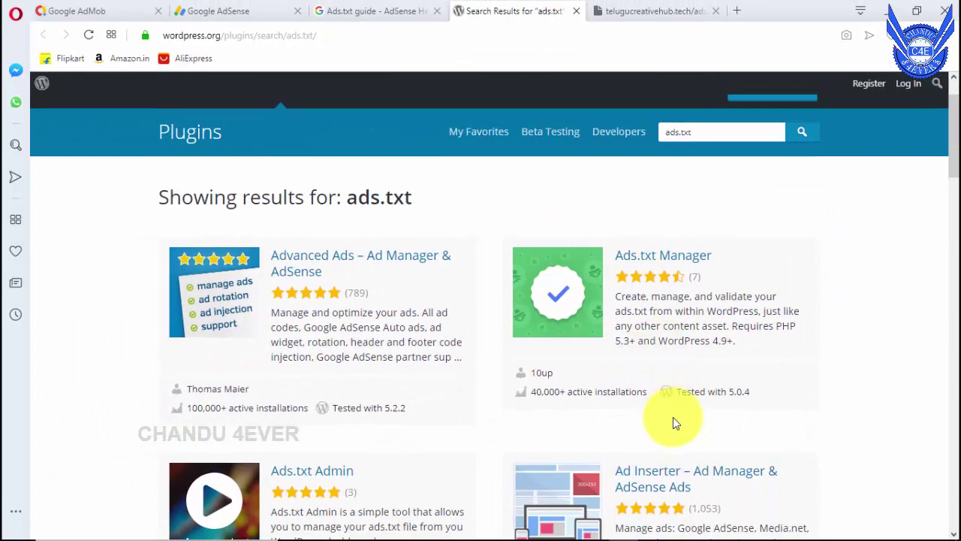
left_click(655, 11)
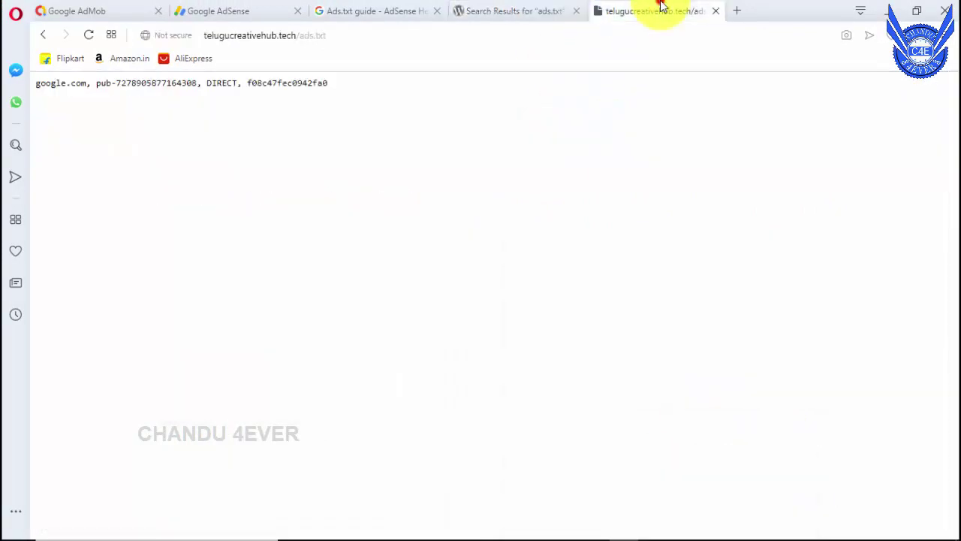
left_click(211, 10)
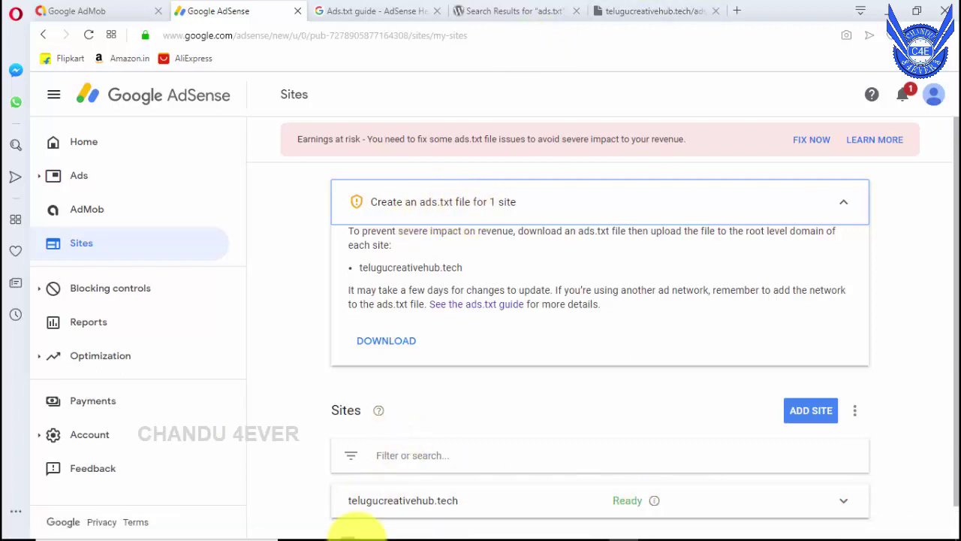
Switch to Chrome and bring up the FreeHosting client area for telugucreativehub.tech.
left_click(388, 528)
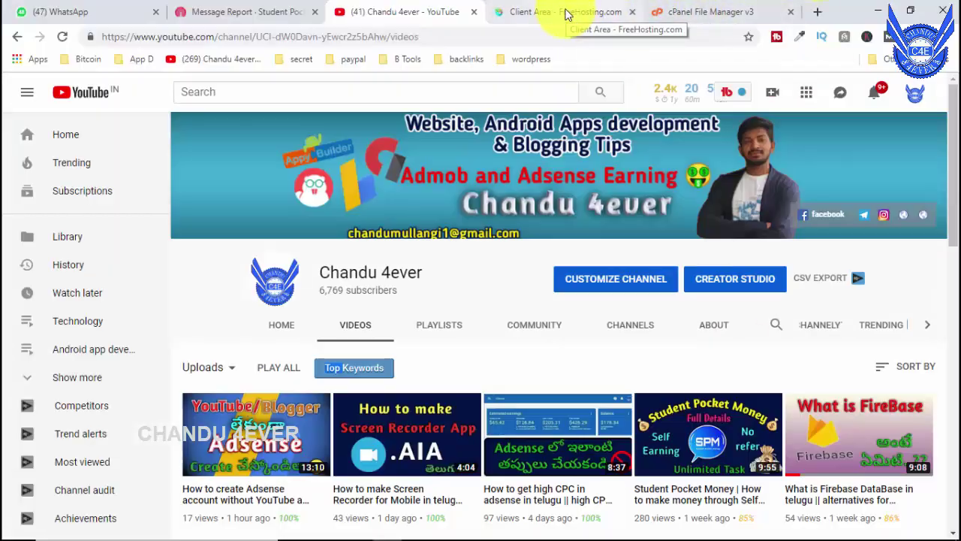
mouse_move(686, 15)
left_mouse_down()
mouse_move(603, 6)
mouse_move(789, 16)
mouse_move(588, 15)
left_mouse_up()
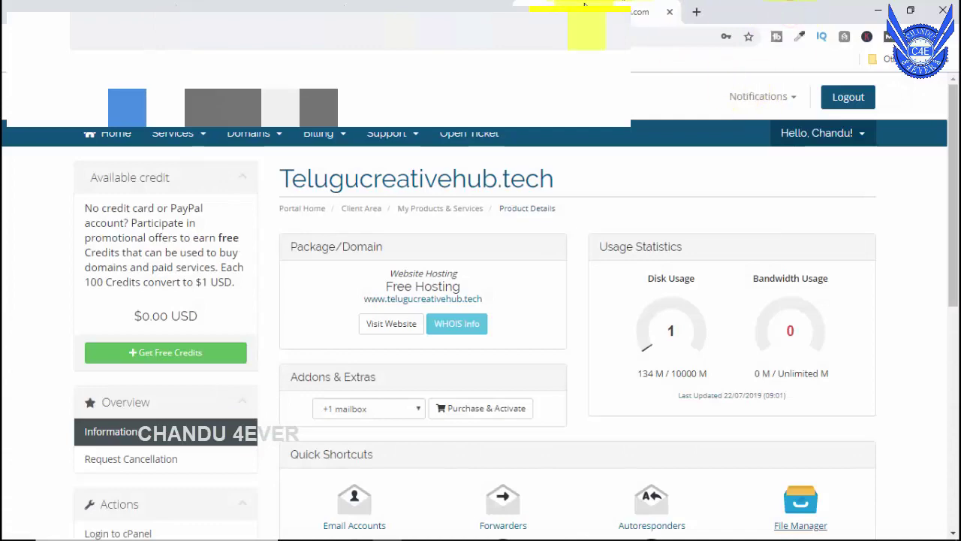
Open the File Manager for telugucreativehub.tech and go from the home directory into the public_html folder.
scroll(559, 211, "down", 1)
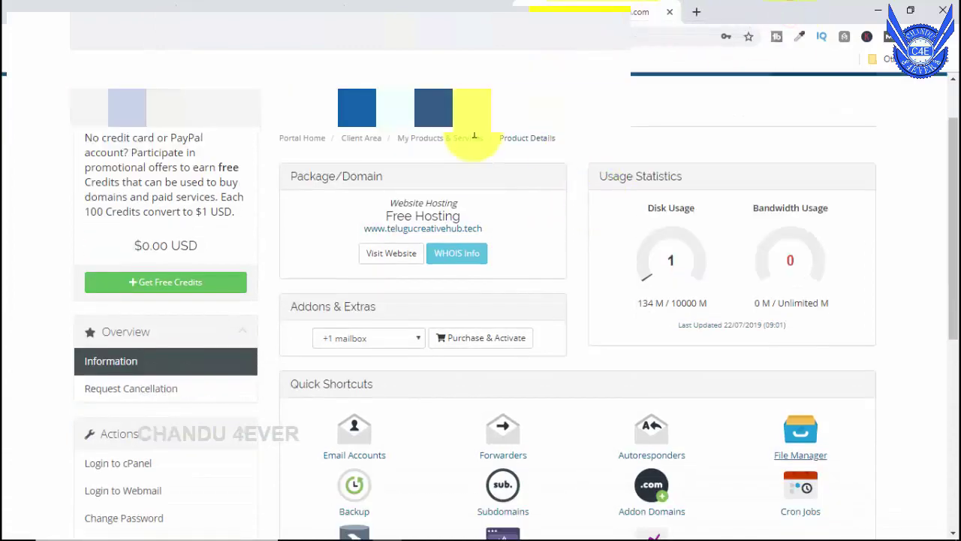
mouse_move(784, 434)
left_mouse_down()
mouse_move(811, 472)
mouse_move(817, 461)
mouse_move(804, 456)
left_mouse_up()
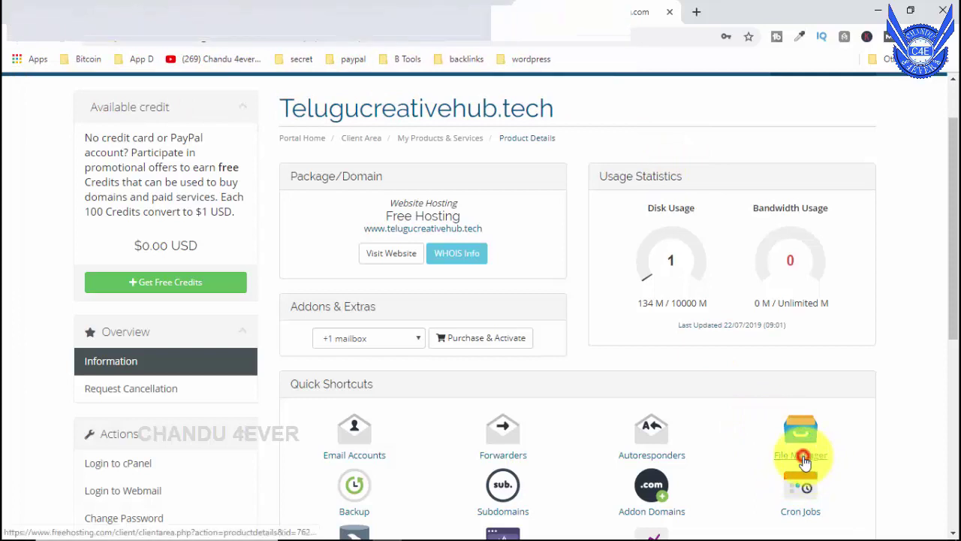
left_click(804, 459)
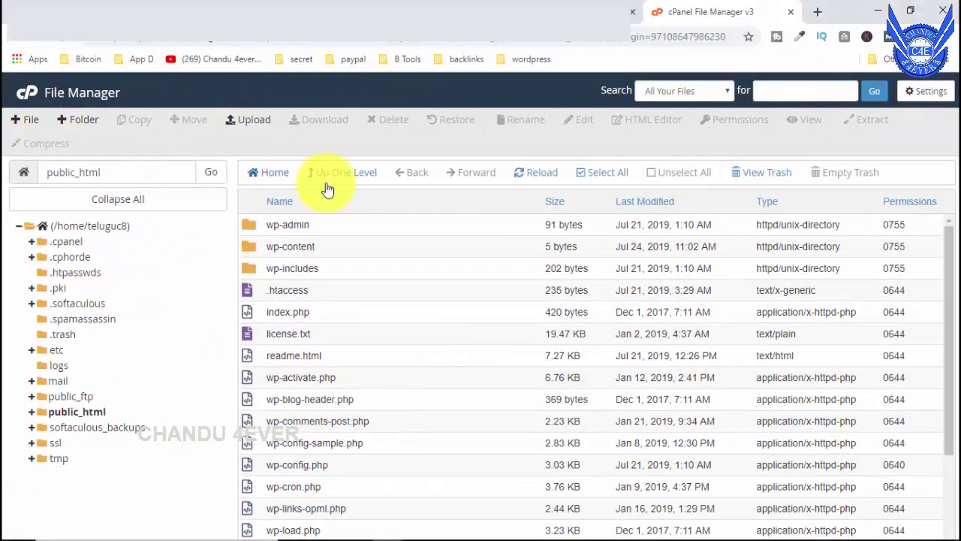
left_click(275, 172)
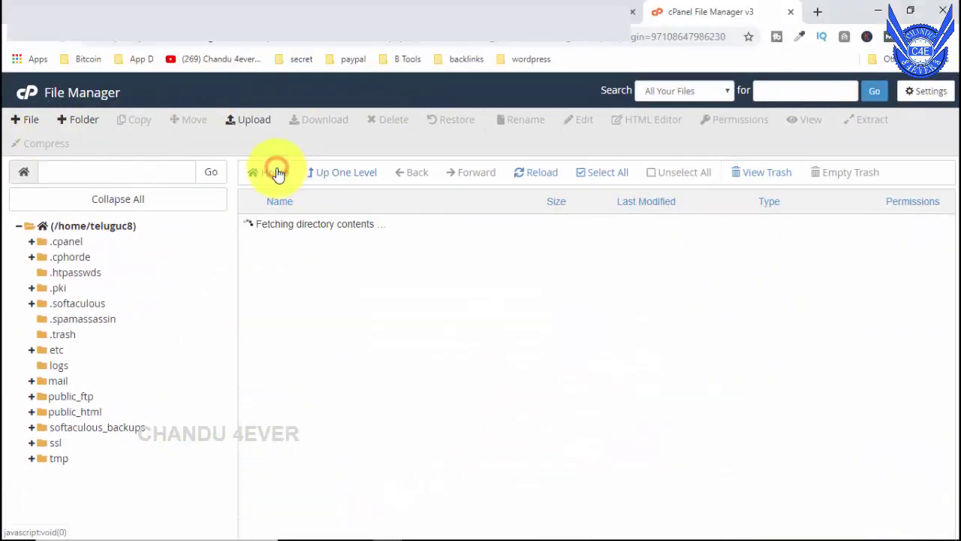
scroll(387, 315, "down", 1)
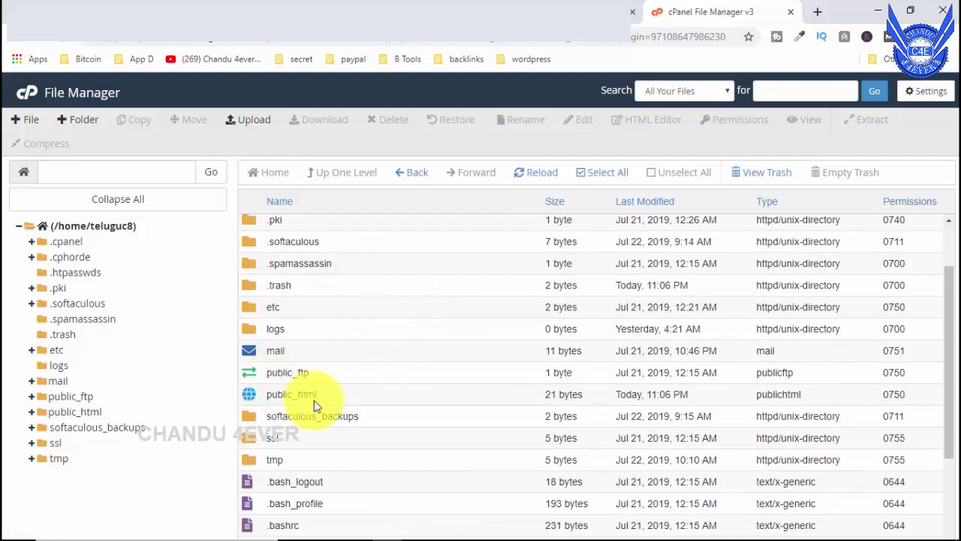
double_click(248, 396)
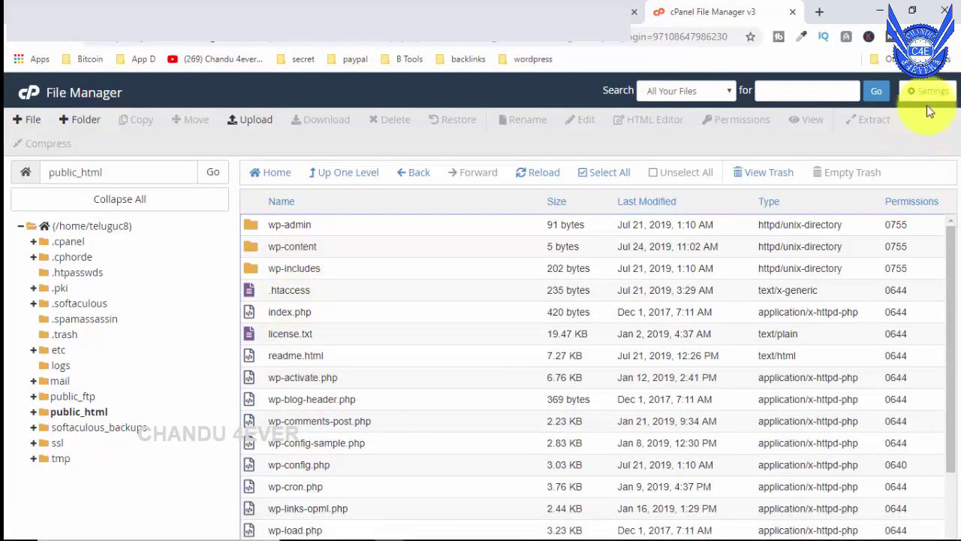
Save the File Manager preferences with hidden files shown, and look through the files in public_html.
left_click(933, 91)
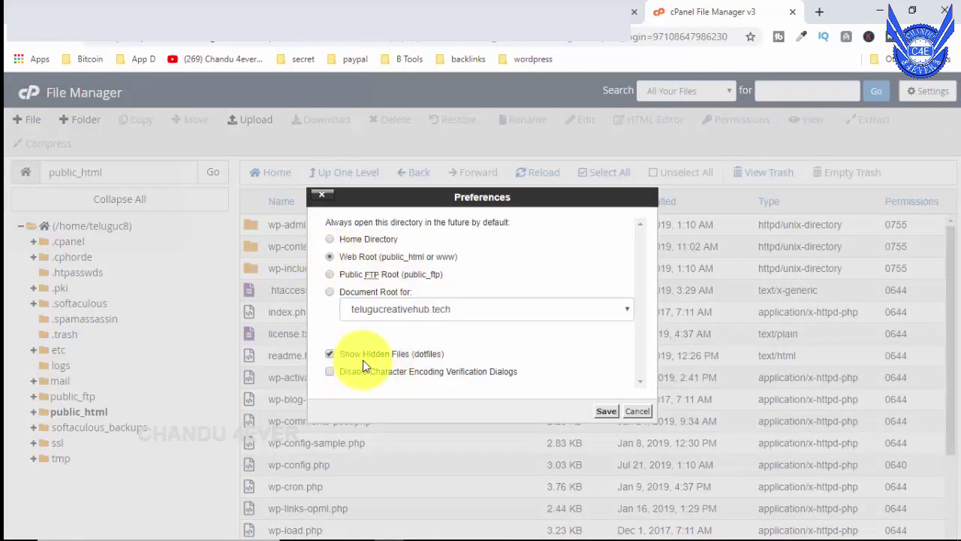
left_click(605, 412)
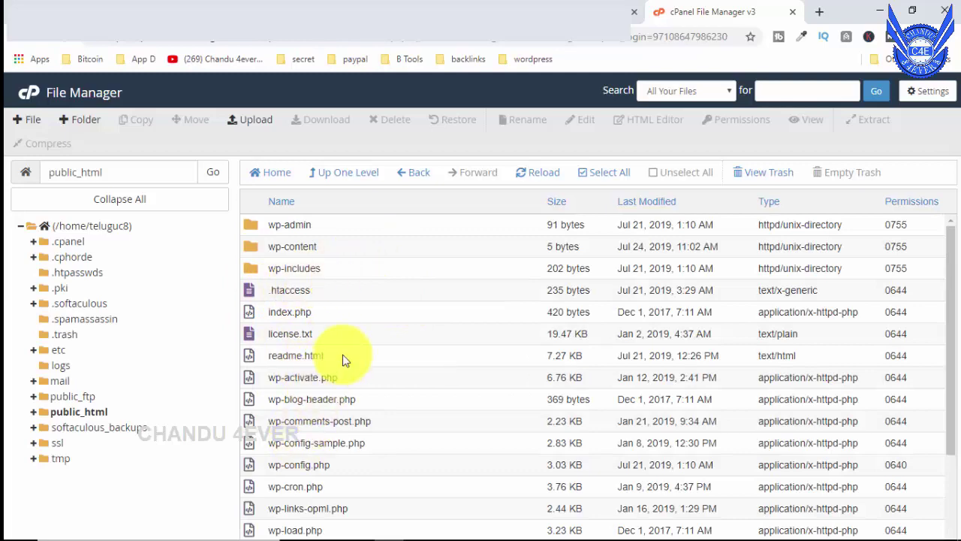
scroll(349, 362, "down", 3)
scroll(315, 248, "up", 3)
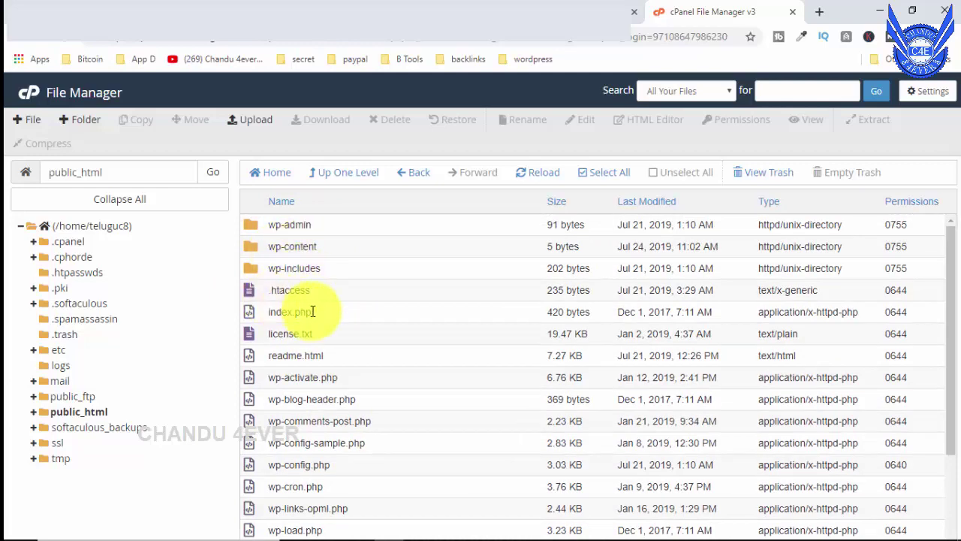
scroll(311, 353, "down", 3)
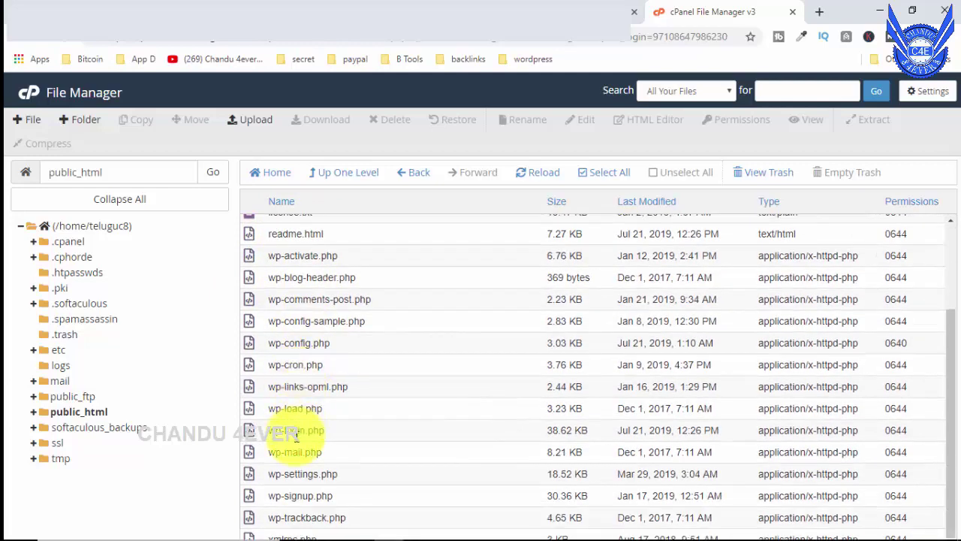
scroll(333, 397, "up", 3)
scroll(322, 398, "down", 3)
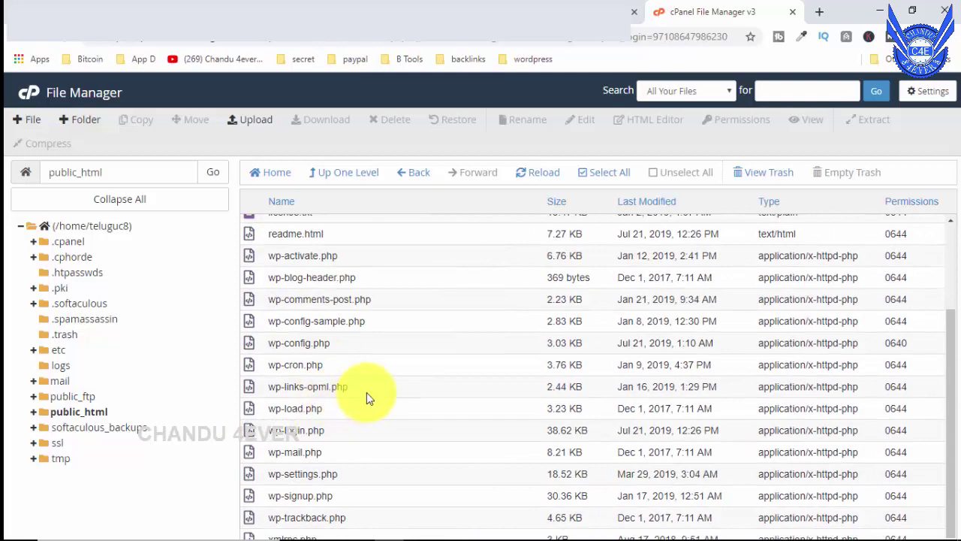
scroll(367, 392, "up", 3)
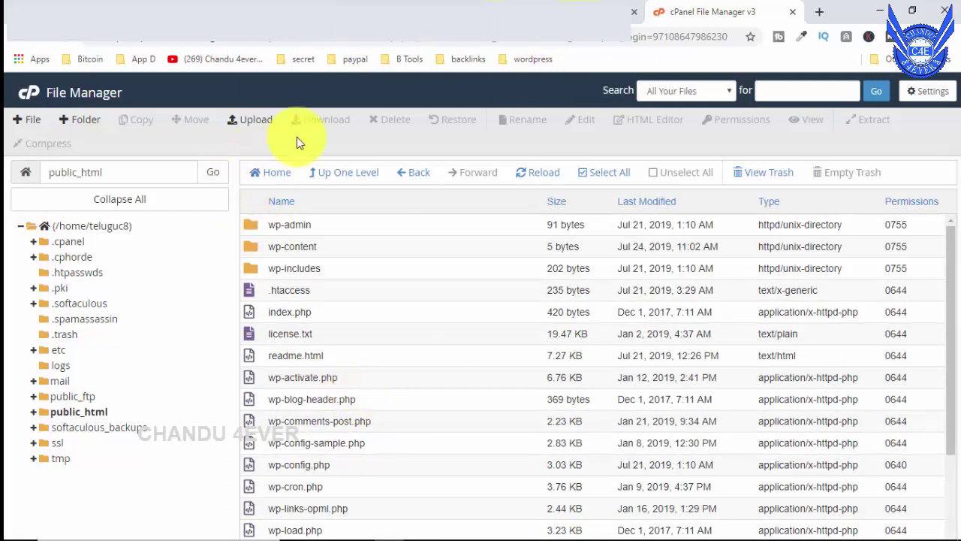
Upload the ads.txt file from the desktop into /home/teluguc8/public_html.
left_click(249, 122)
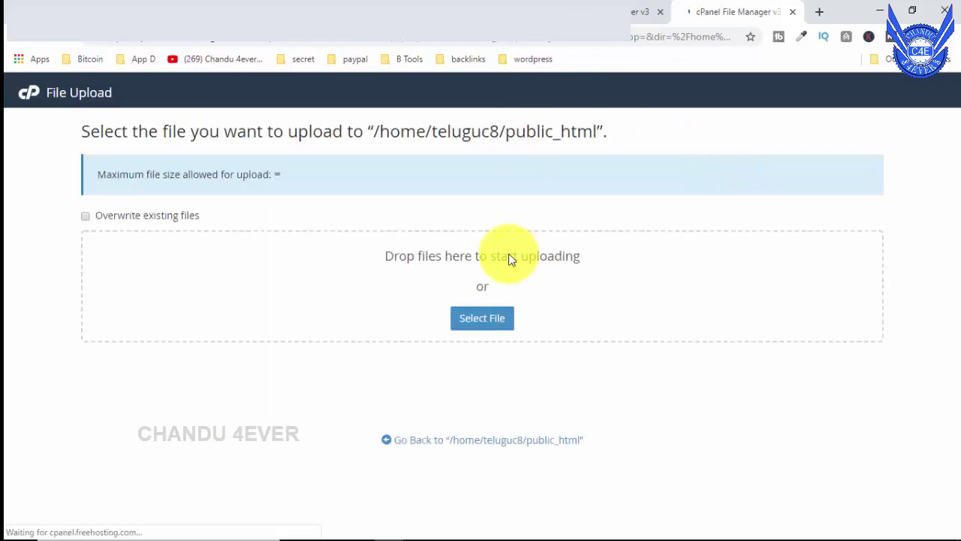
left_click(916, 12)
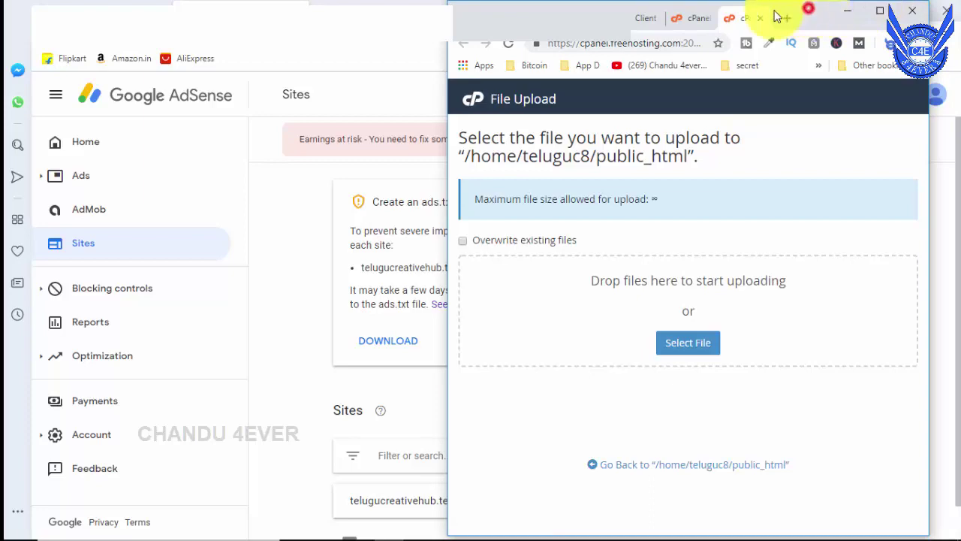
left_click_drag(777, 16, 567, 21)
left_click(897, 13)
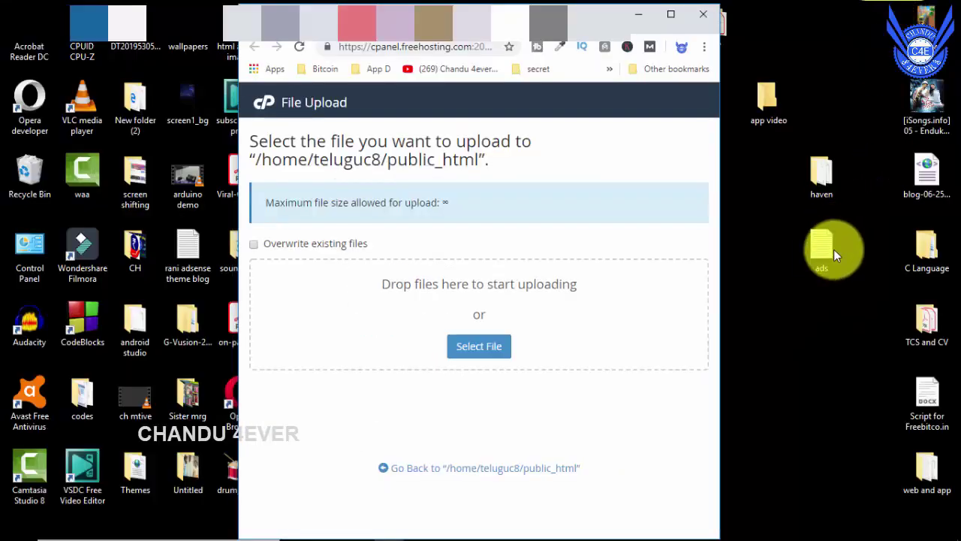
left_click_drag(832, 254, 533, 289)
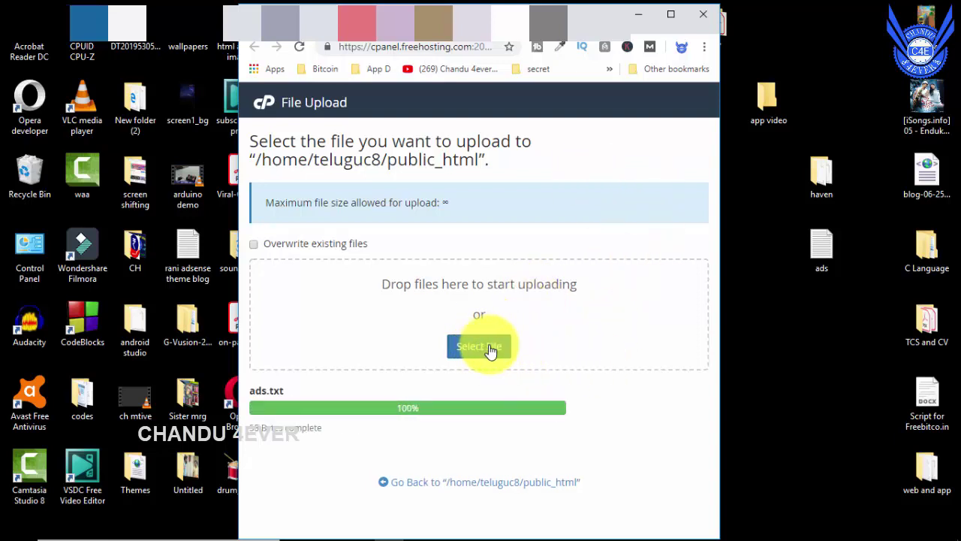
left_click(671, 13)
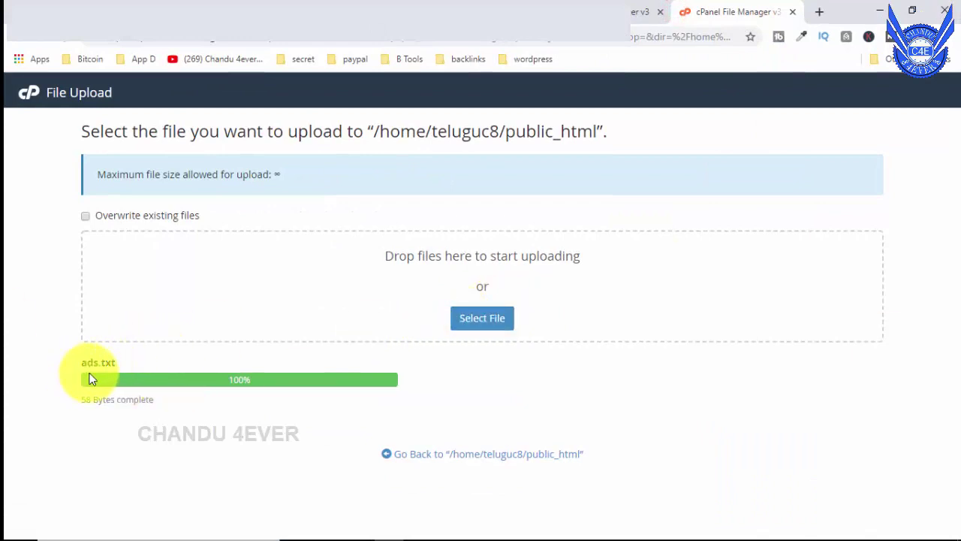
Return to the public_html listing, view the contents of the uploaded ads.txt, and close the view.
left_click(486, 456)
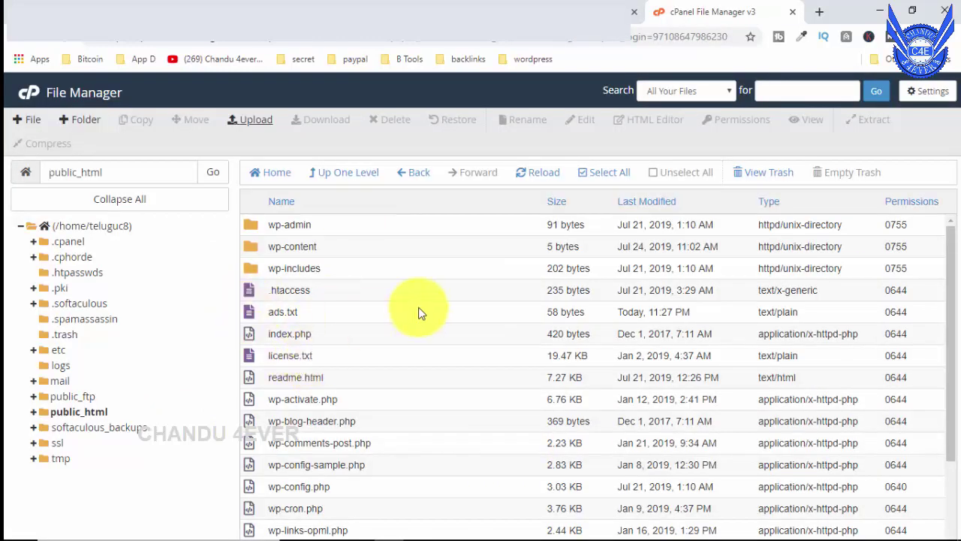
right_click(261, 309)
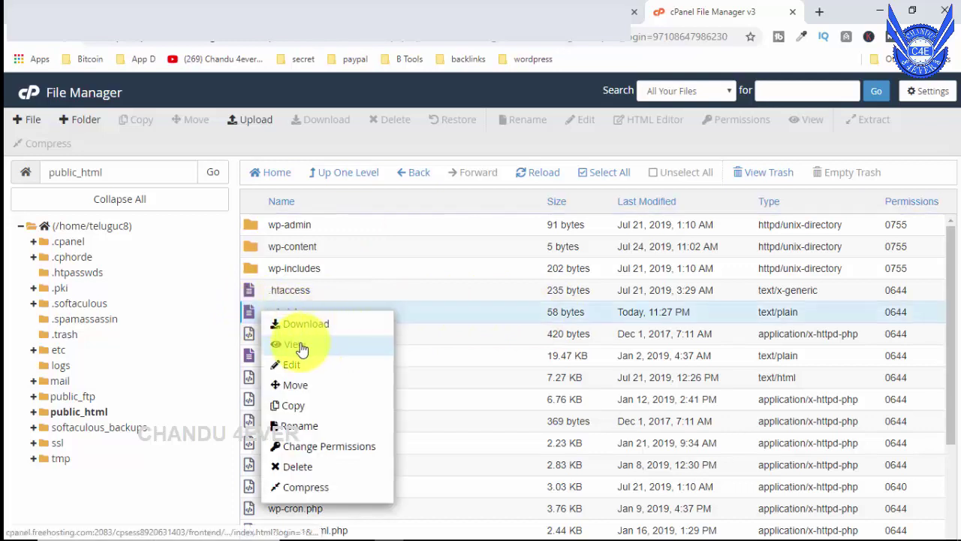
left_click(306, 345)
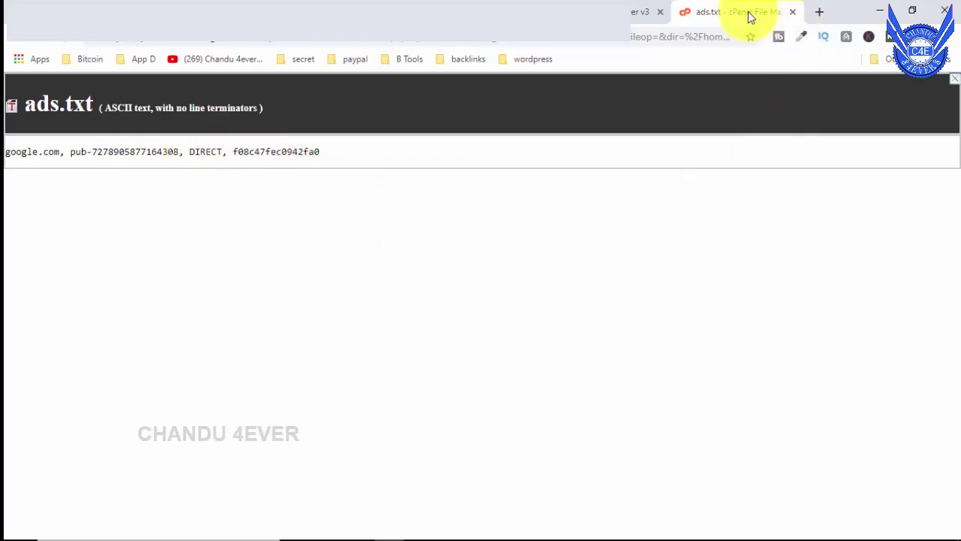
left_click(593, 13)
left_click(792, 12)
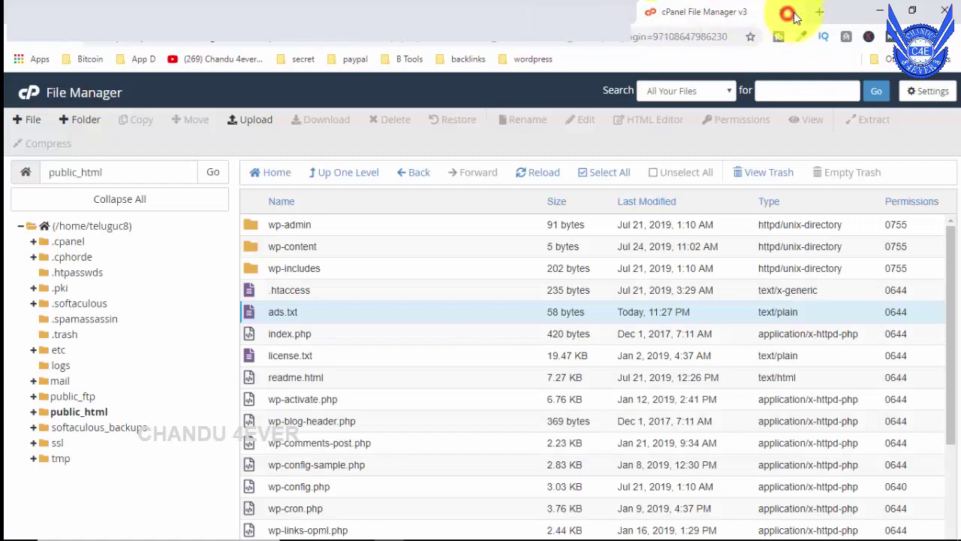
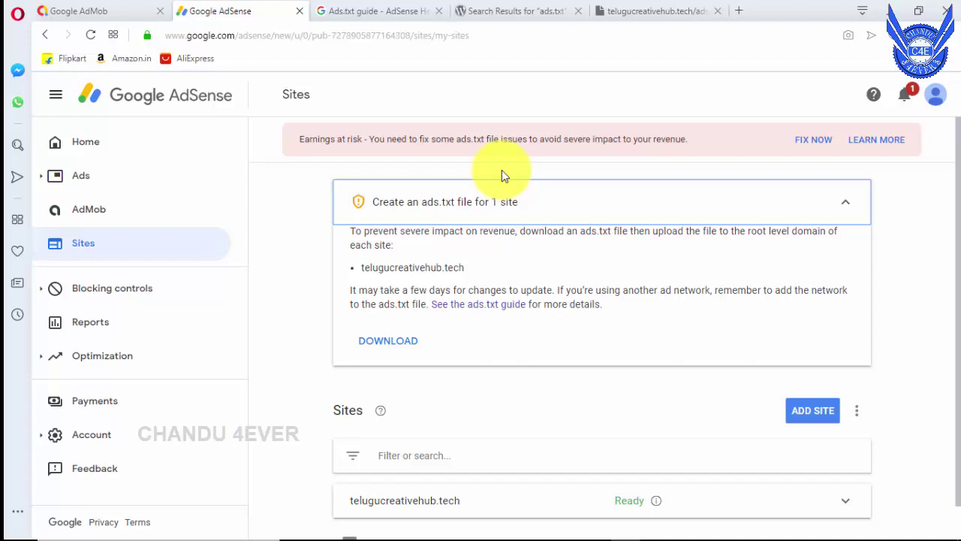
Switch to Opera, reload telugucreativehub.tech/ads.txt to check the live file, and glance at the WordPress plugin results.
left_click(675, 11)
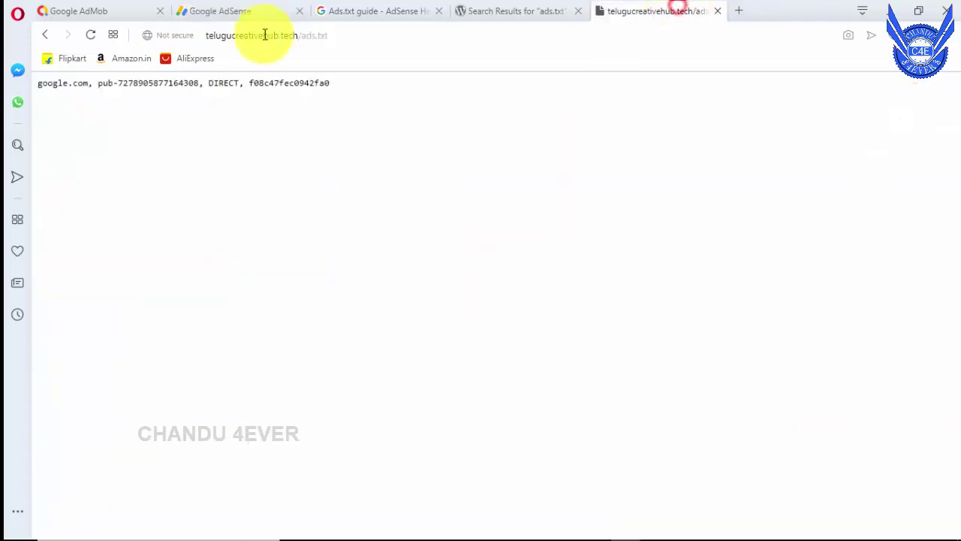
left_click(90, 35)
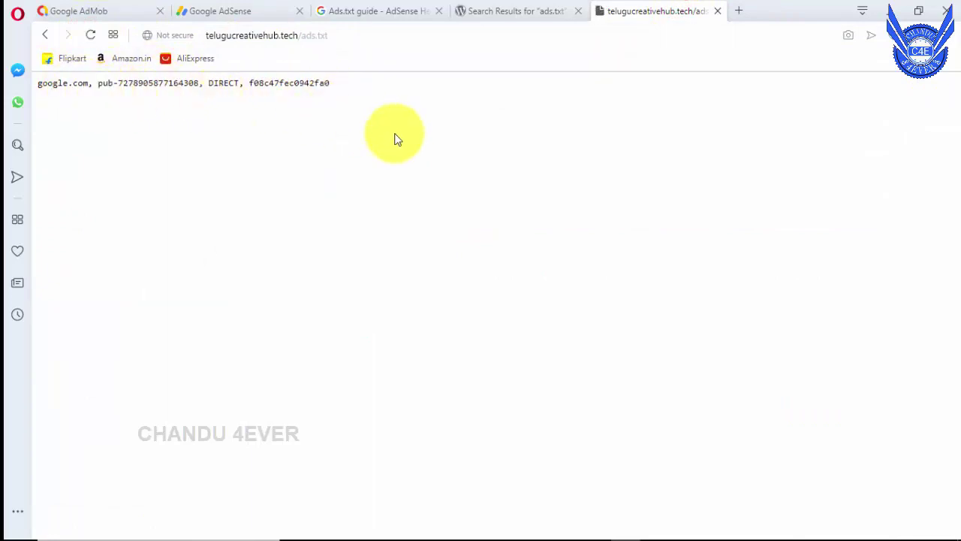
left_click(515, 10)
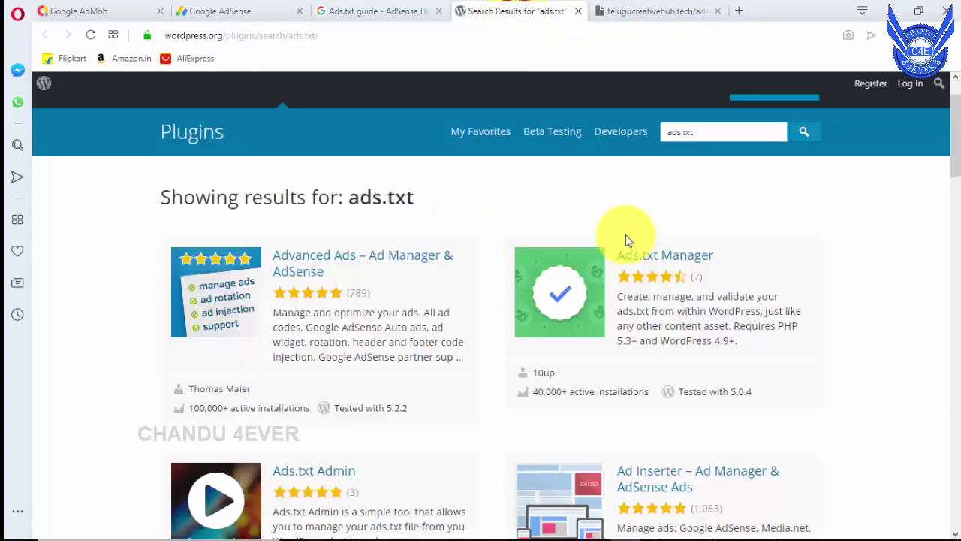
left_click(638, 8)
Review the ads.txt alert on the AdSense Sites page and the WordPress ads.txt plugin results, finishing on the Sites page.
left_click(254, 8)
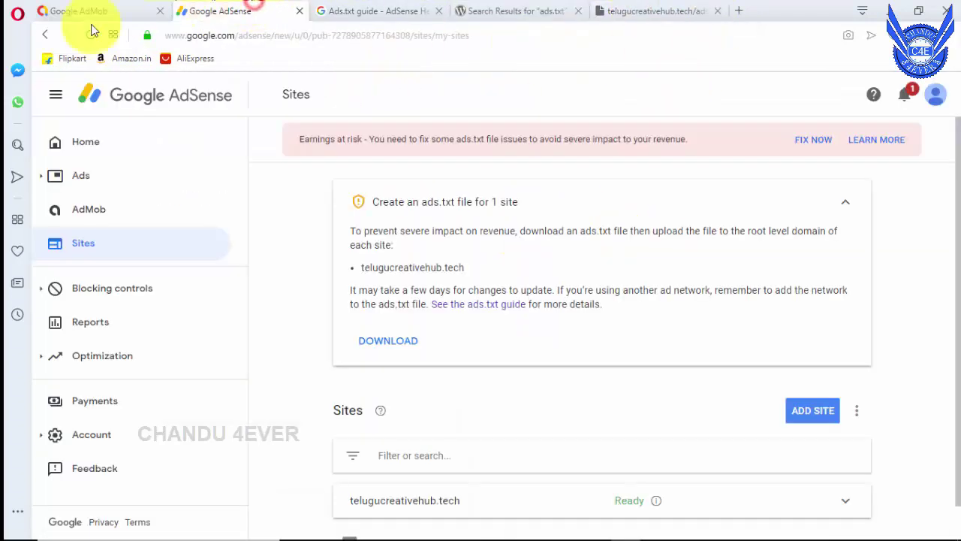
mouse_move(717, 533)
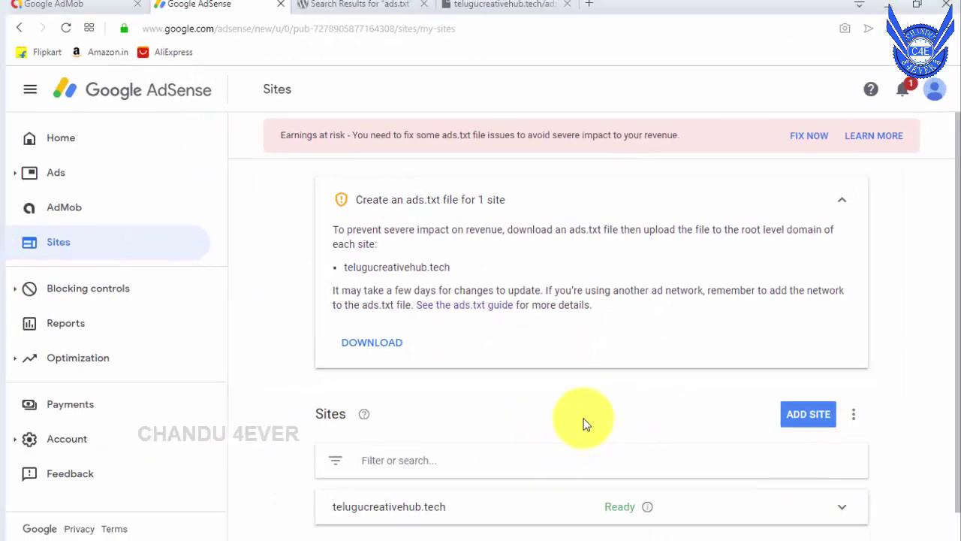
left_click(338, 6)
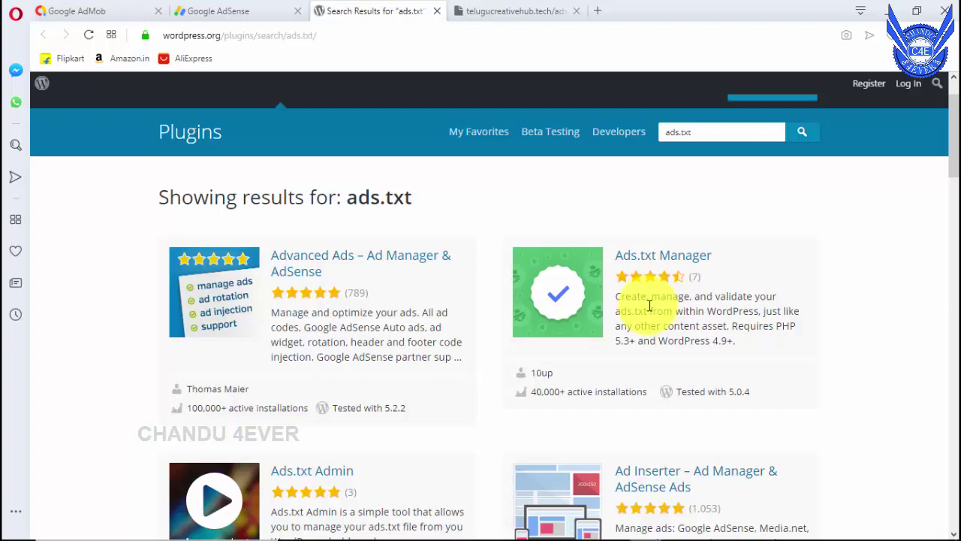
left_click(227, 14)
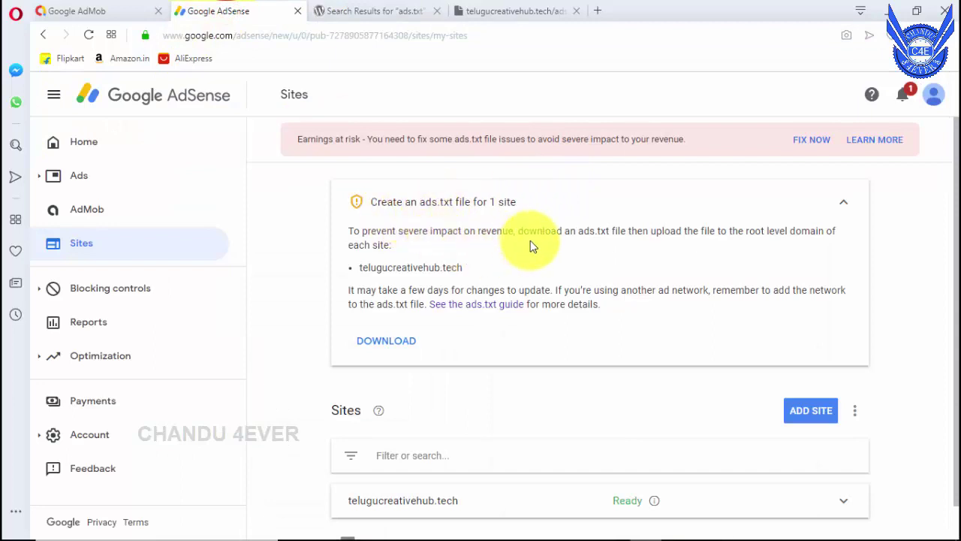